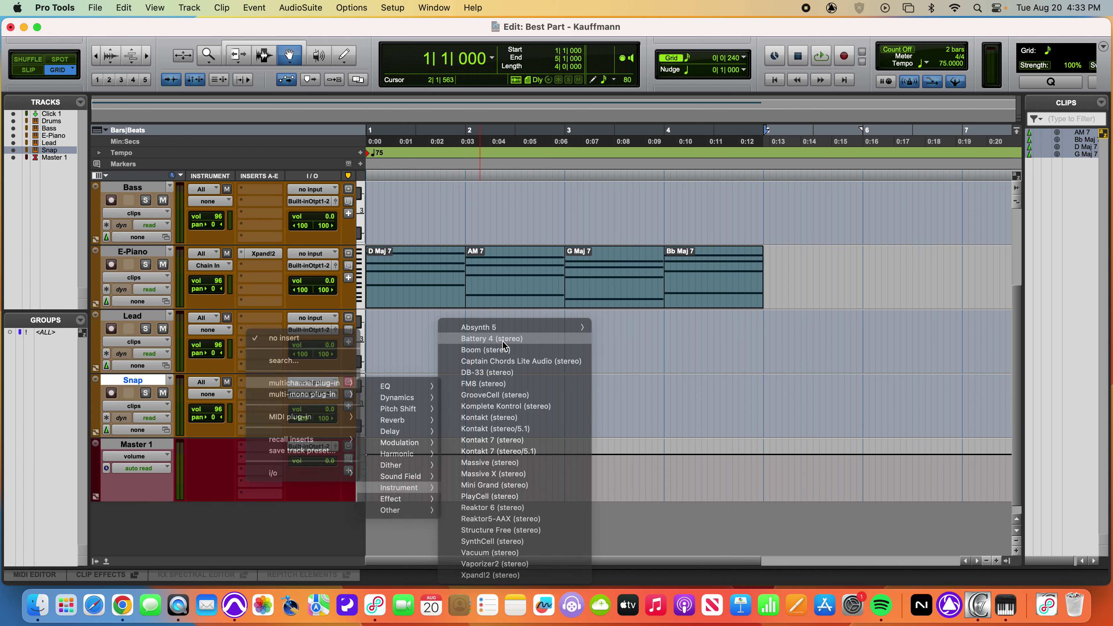
Insert the stereo Battery 4 instrument plug-in on the Snap track.
click(504, 341)
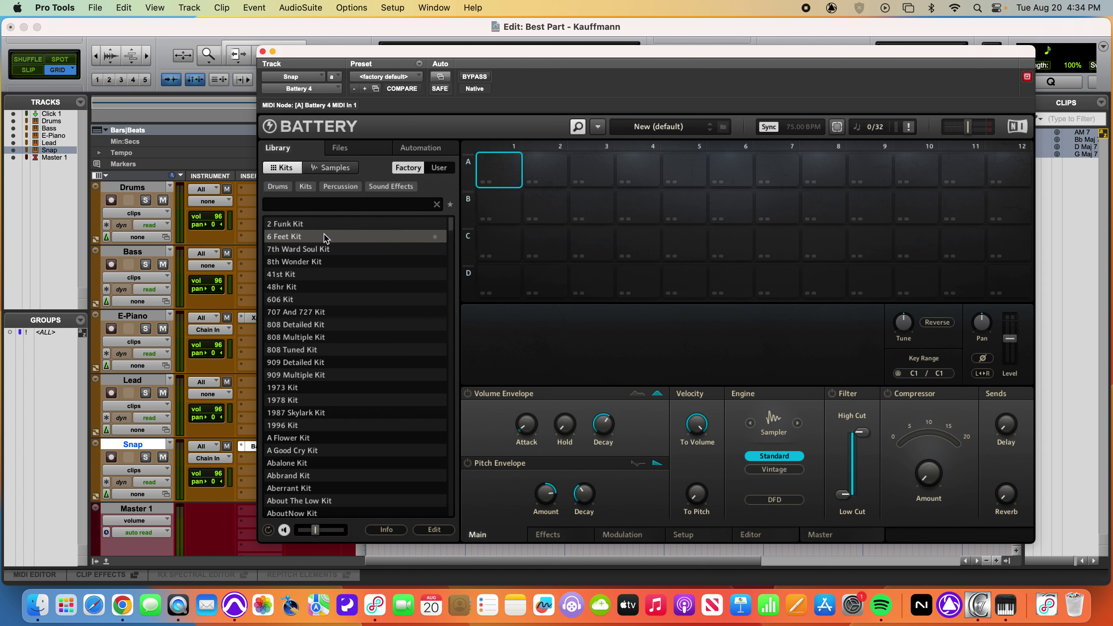
Load the 7th Ward Soul Kit and audition its kick, snare and percussion cells.
double_click(284, 250)
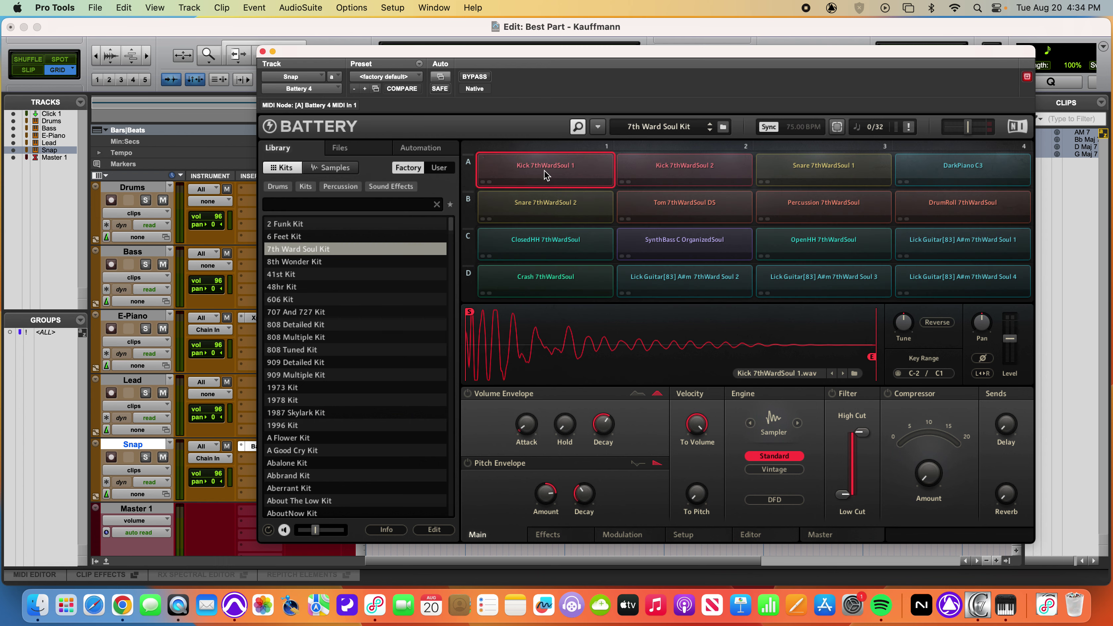
click(545, 175)
click(684, 173)
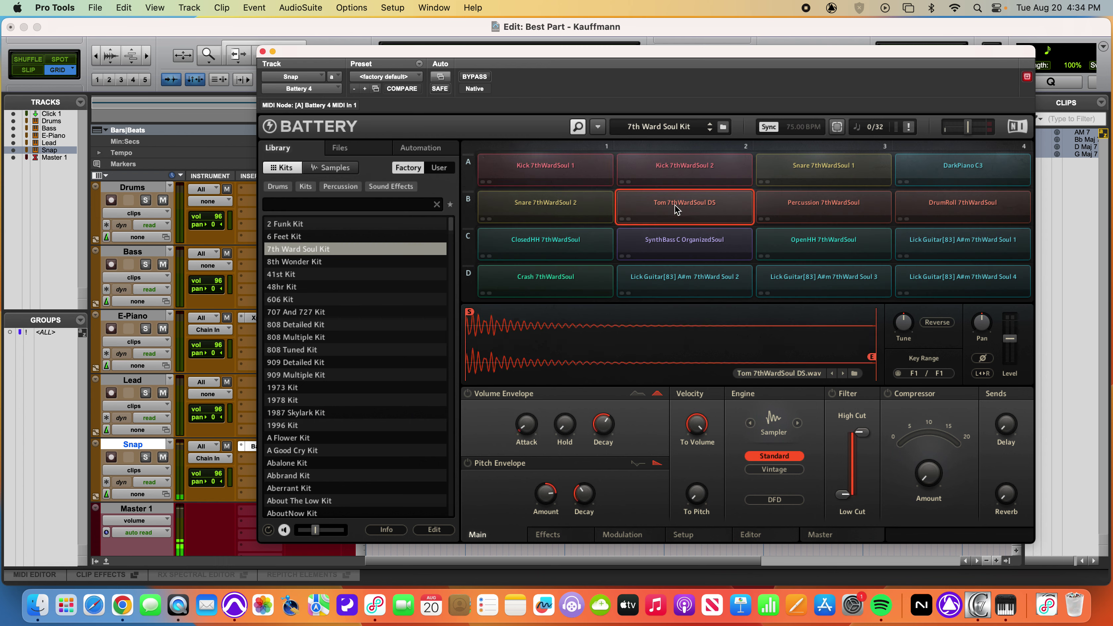
click(809, 174)
click(826, 214)
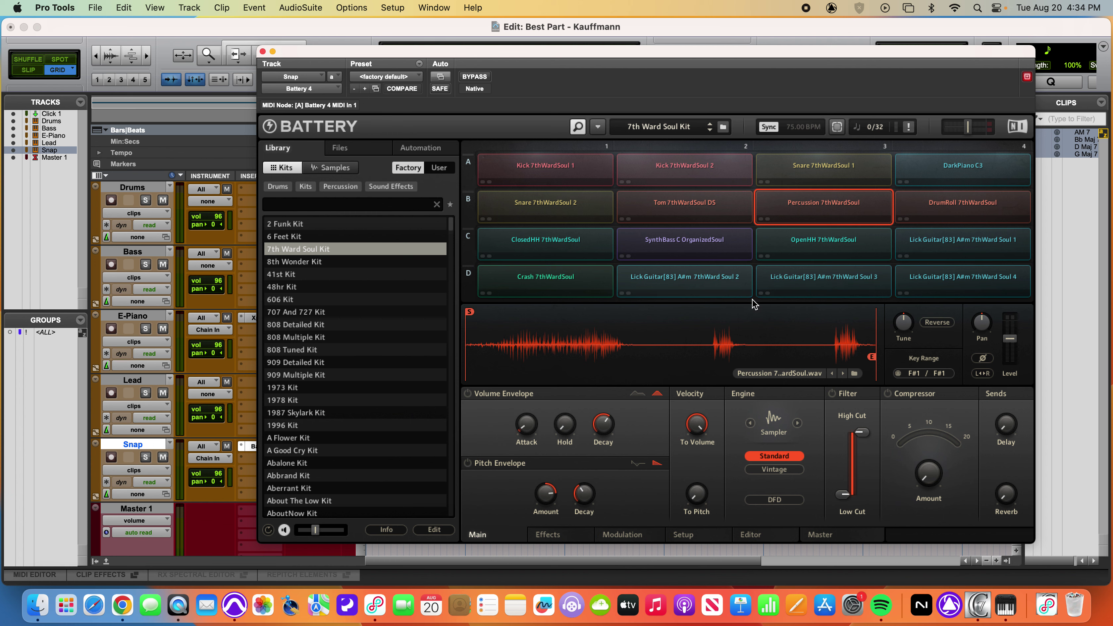
Replace the loaded 7th Ward Soul Kit with a new empty kit.
click(597, 128)
mouse_move(606, 147)
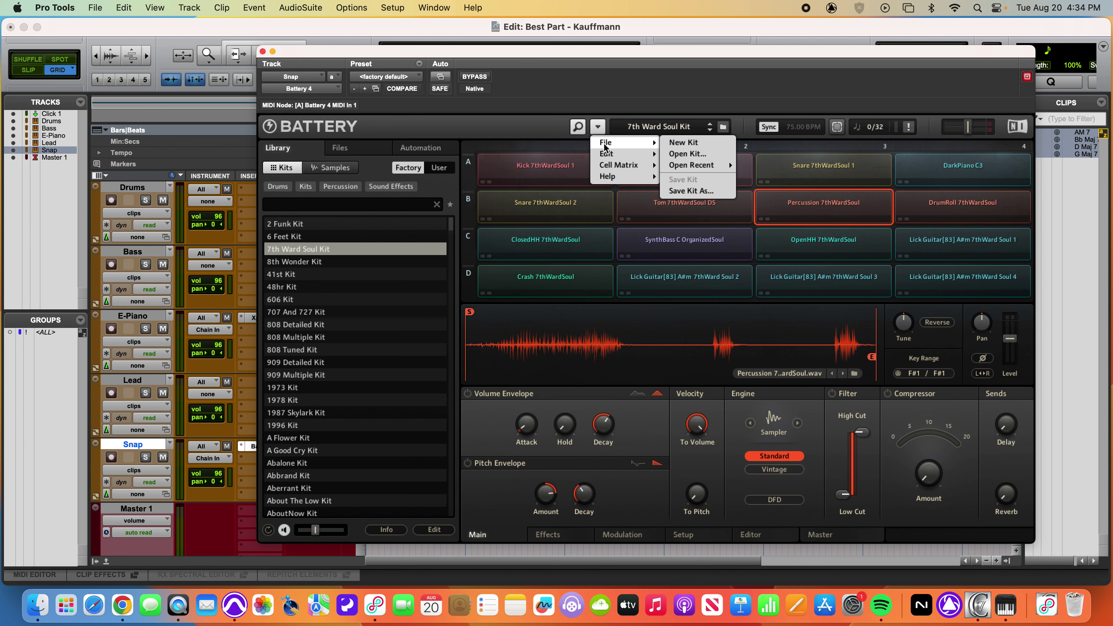
click(675, 144)
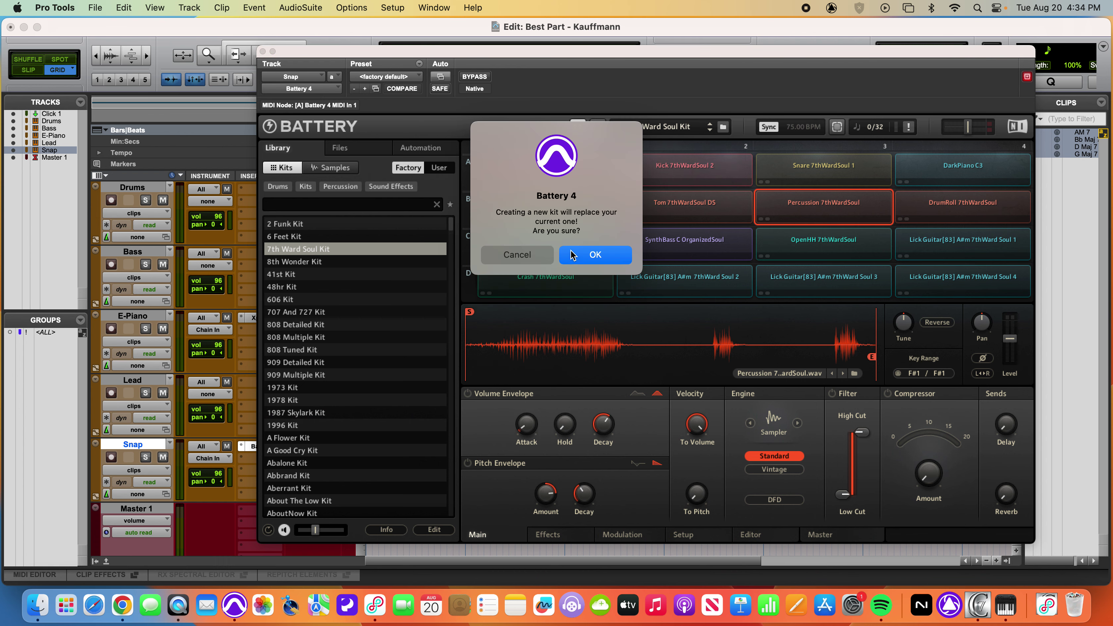
click(582, 253)
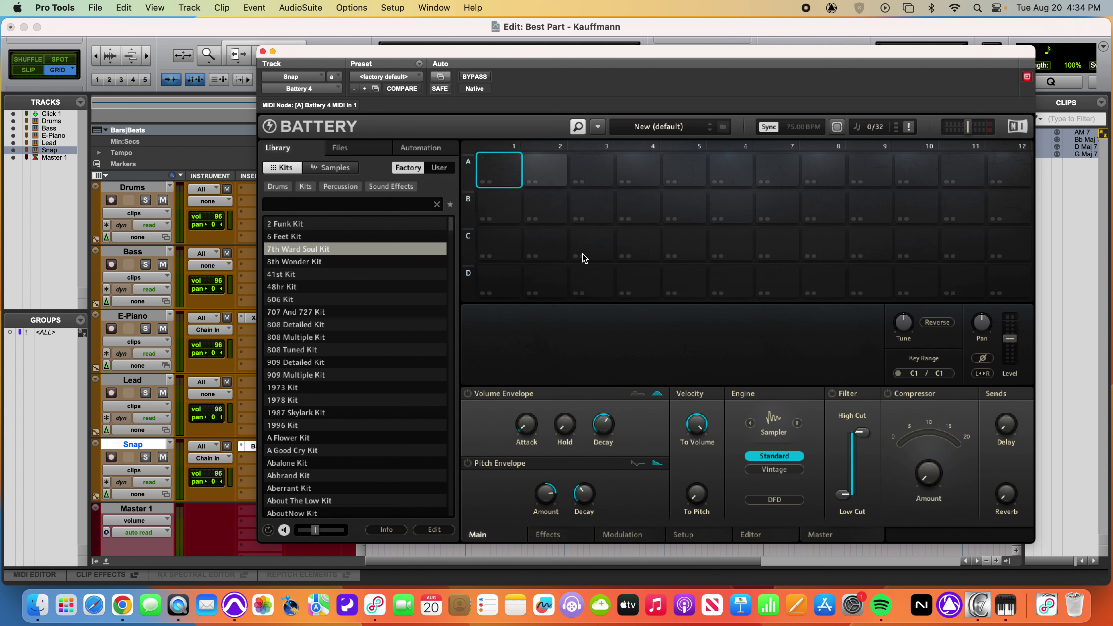
Filter the factory sample library to Drums, Clap and Snap sounds.
click(332, 172)
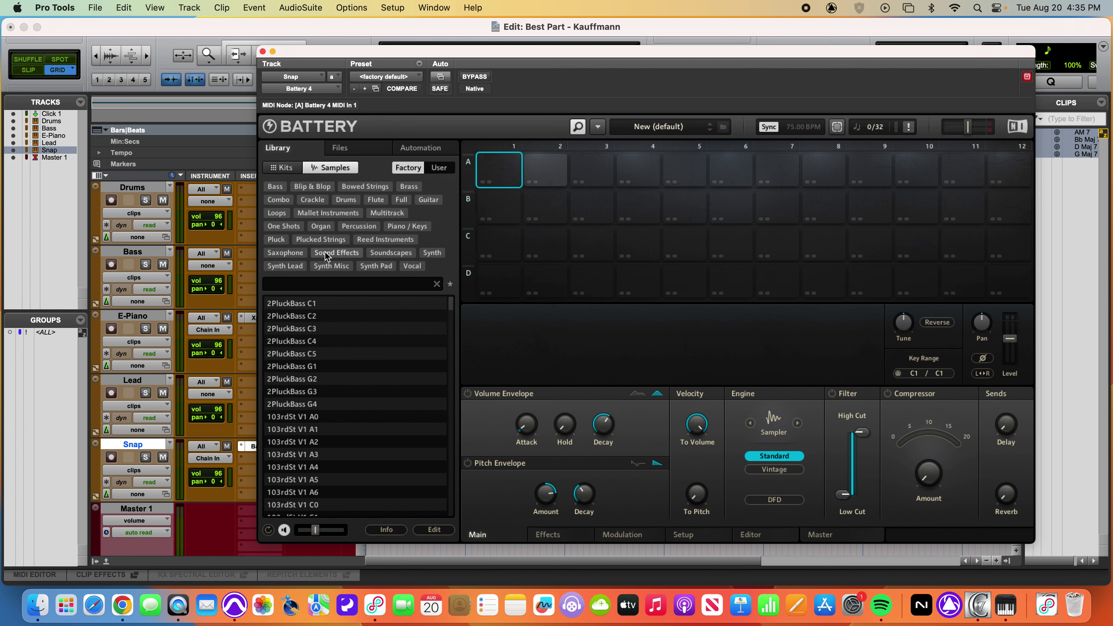
click(341, 202)
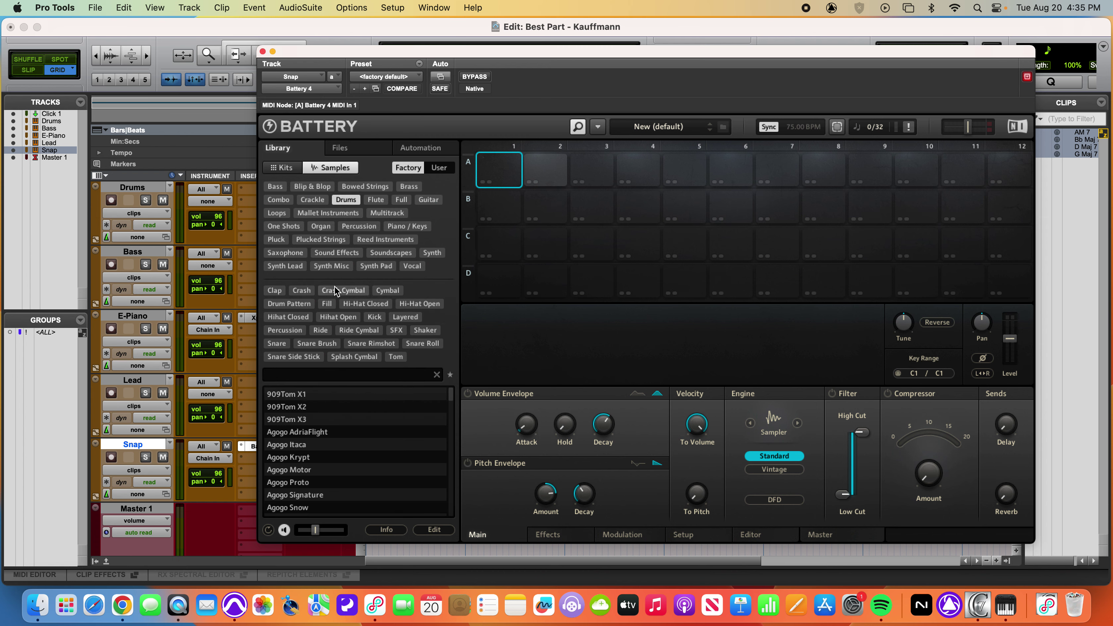
click(281, 344)
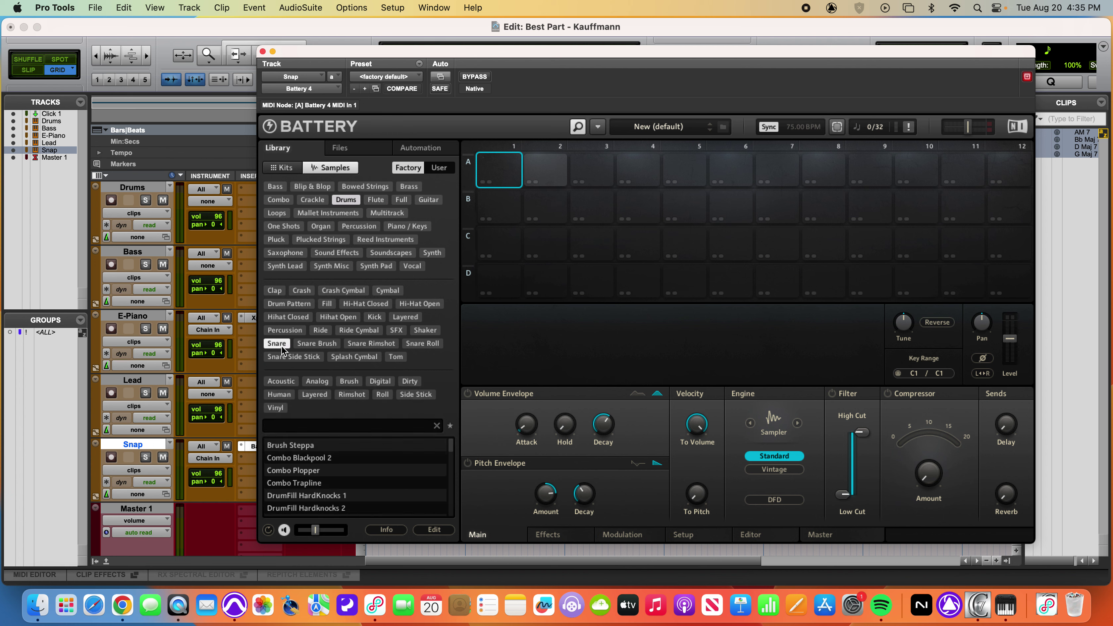
click(281, 344)
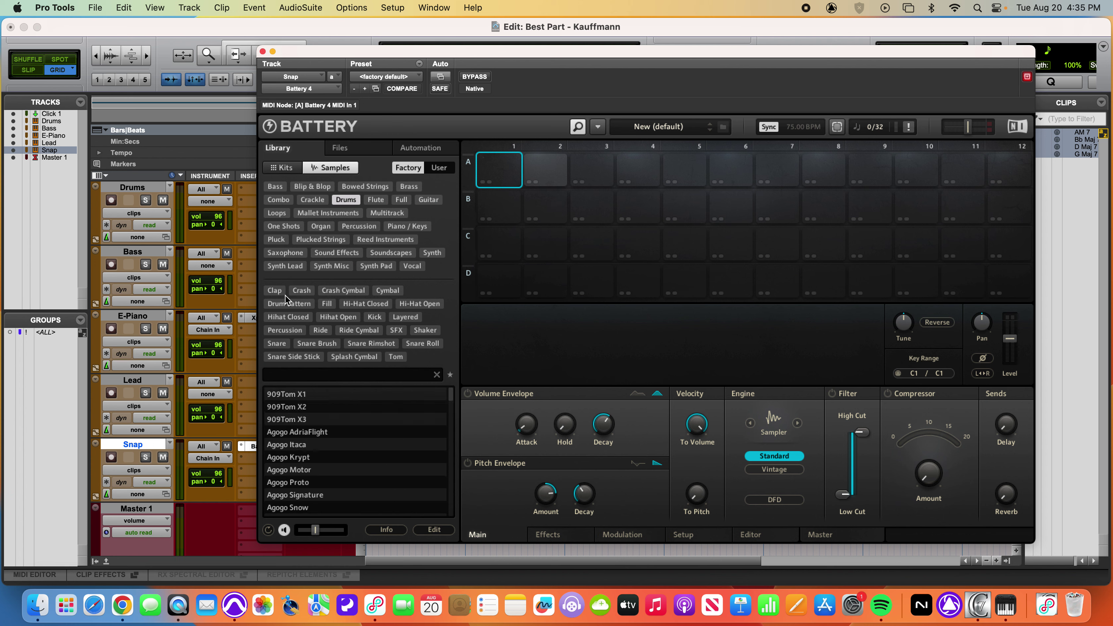
click(276, 291)
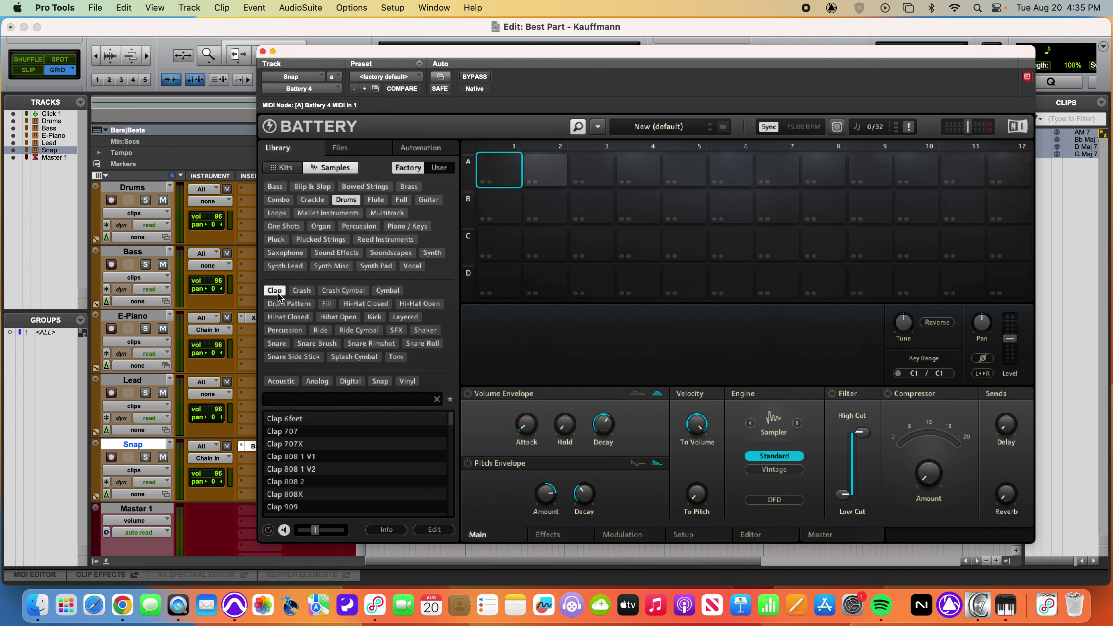
click(381, 381)
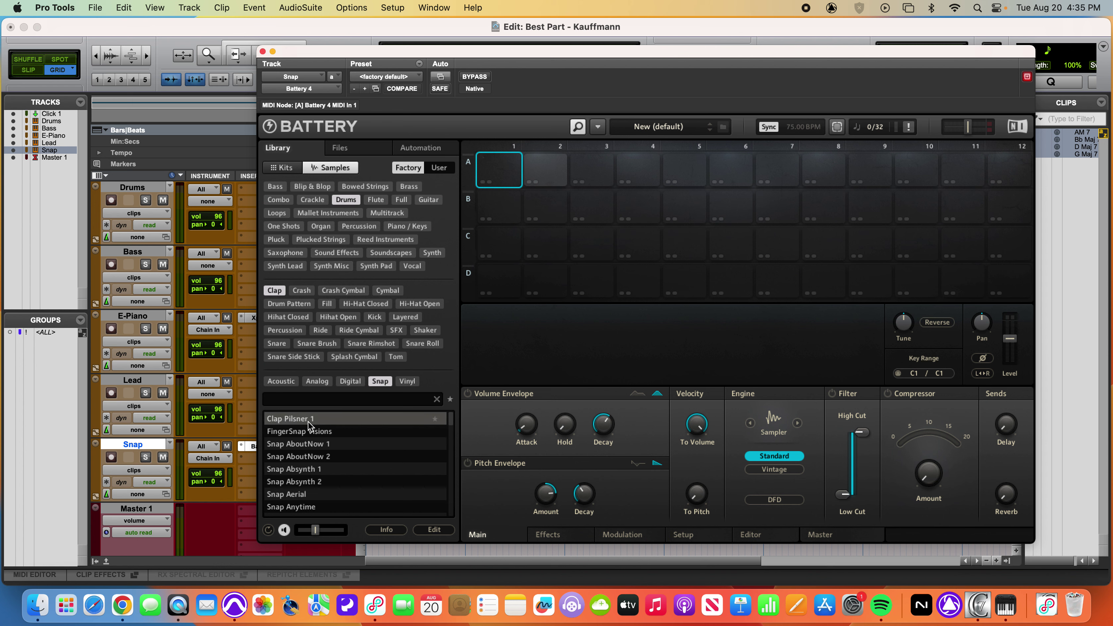
Audition the snap samples one after another from Clap Pilsner 1 to Snap Comone, ending back on Snap Cloud.
click(285, 530)
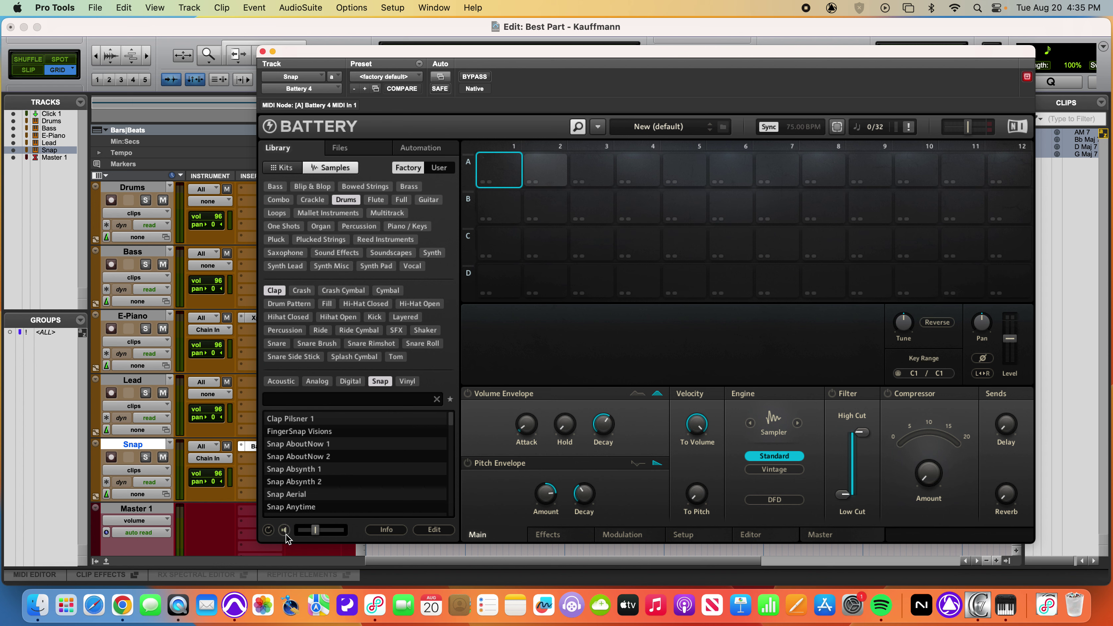
click(307, 420)
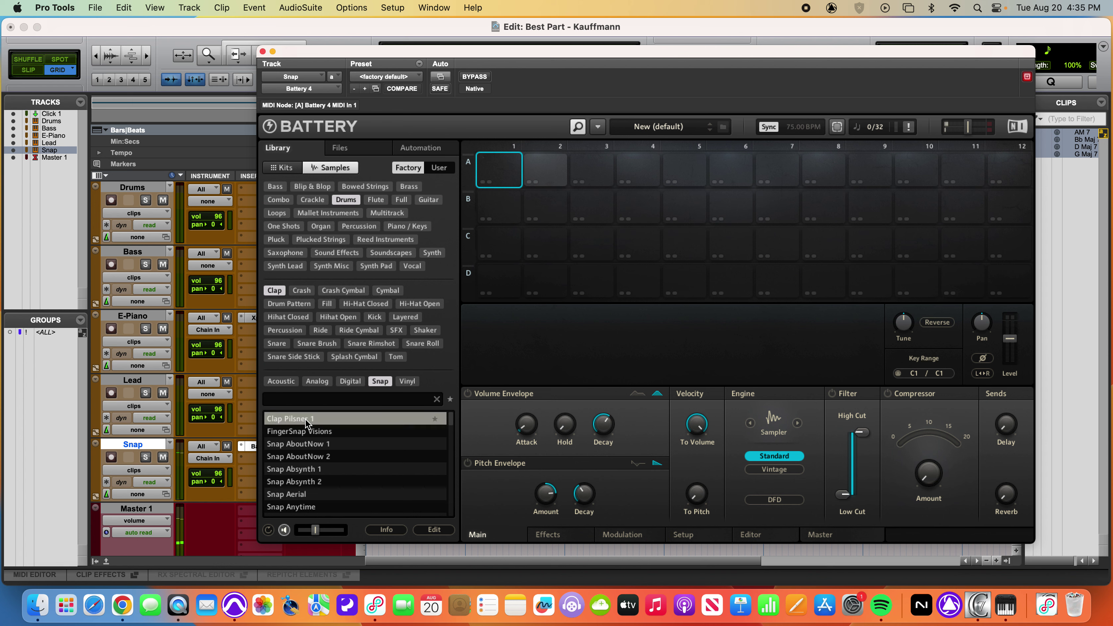
key(Down)
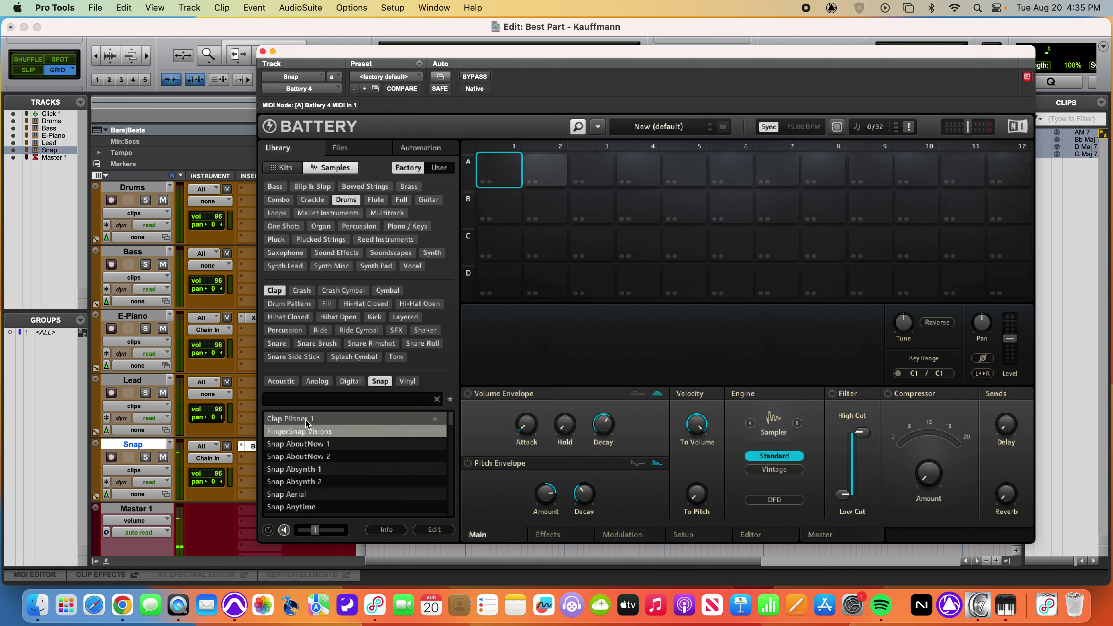
key(Down)
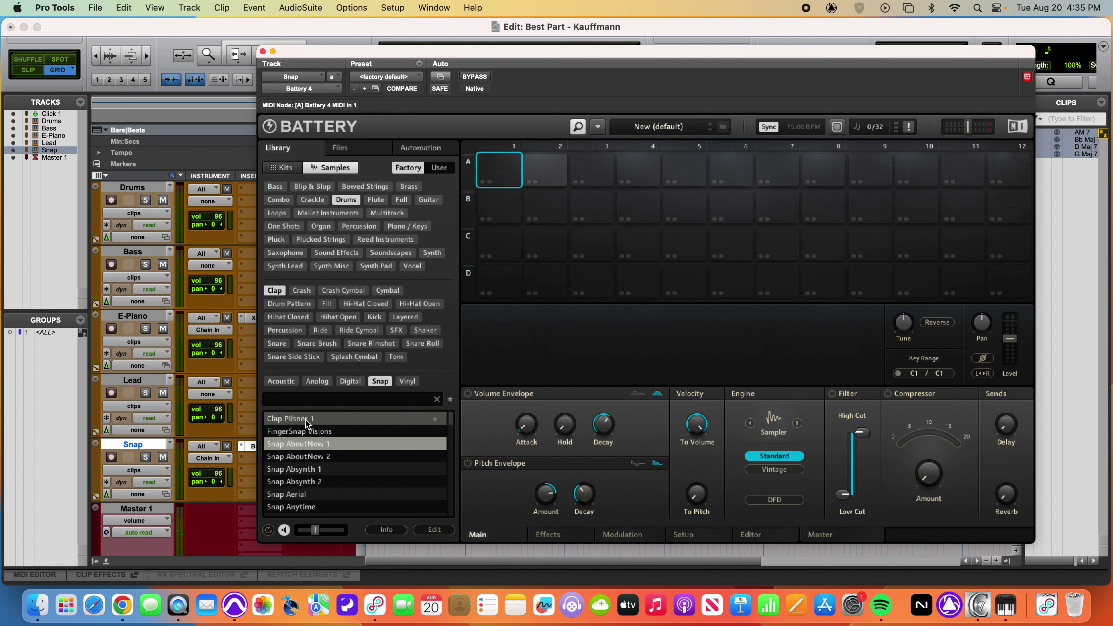
key(Down)
key(Down)
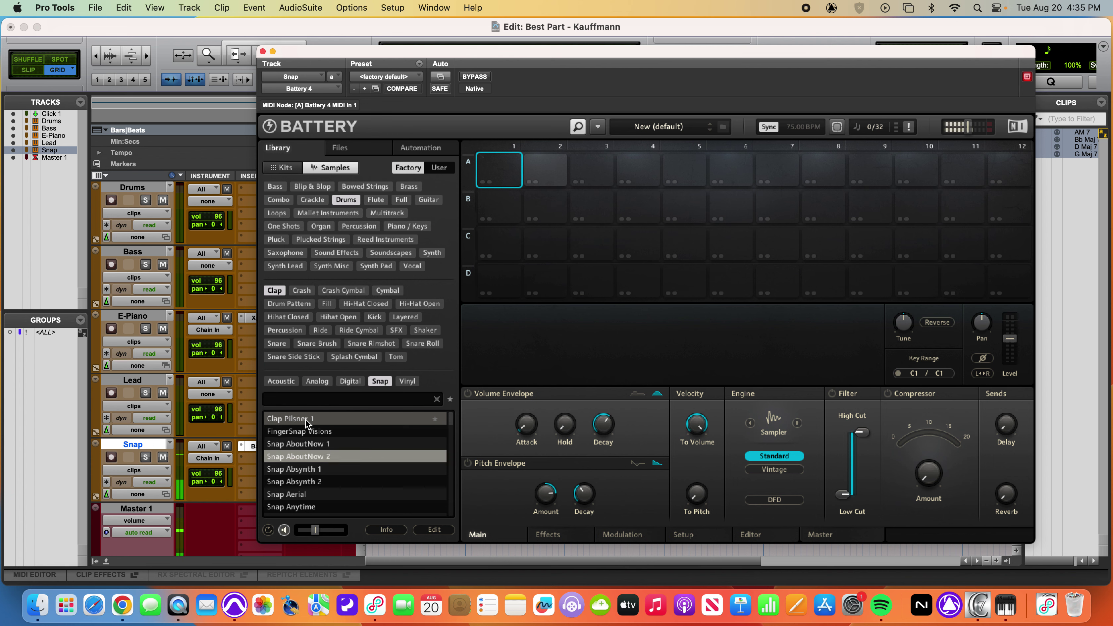
key(Down)
key(Down)
key(Down)
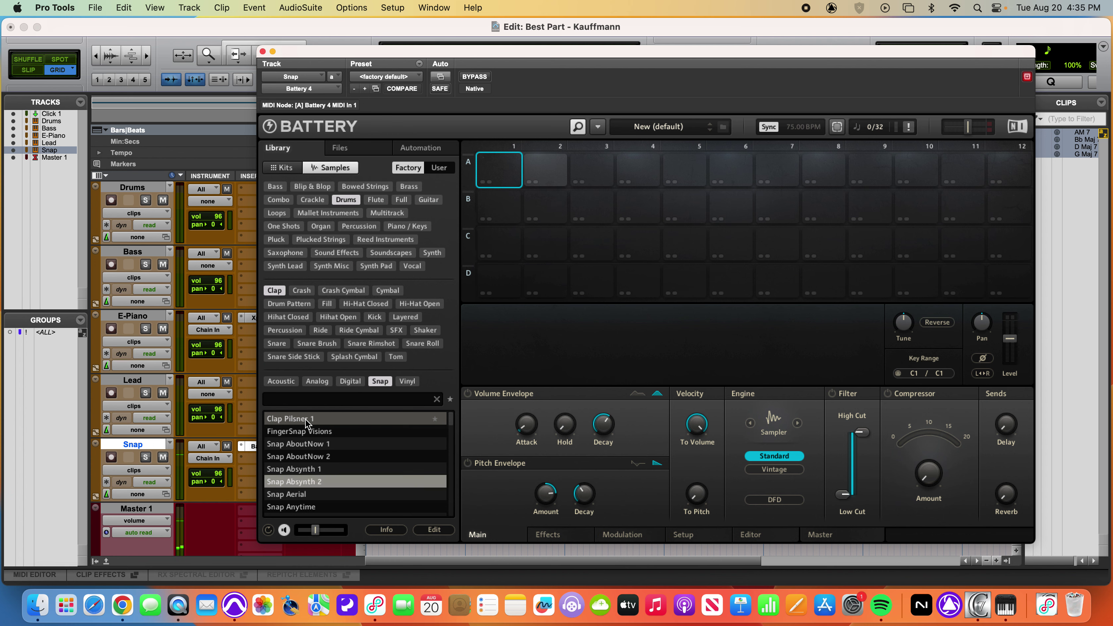
key(Down)
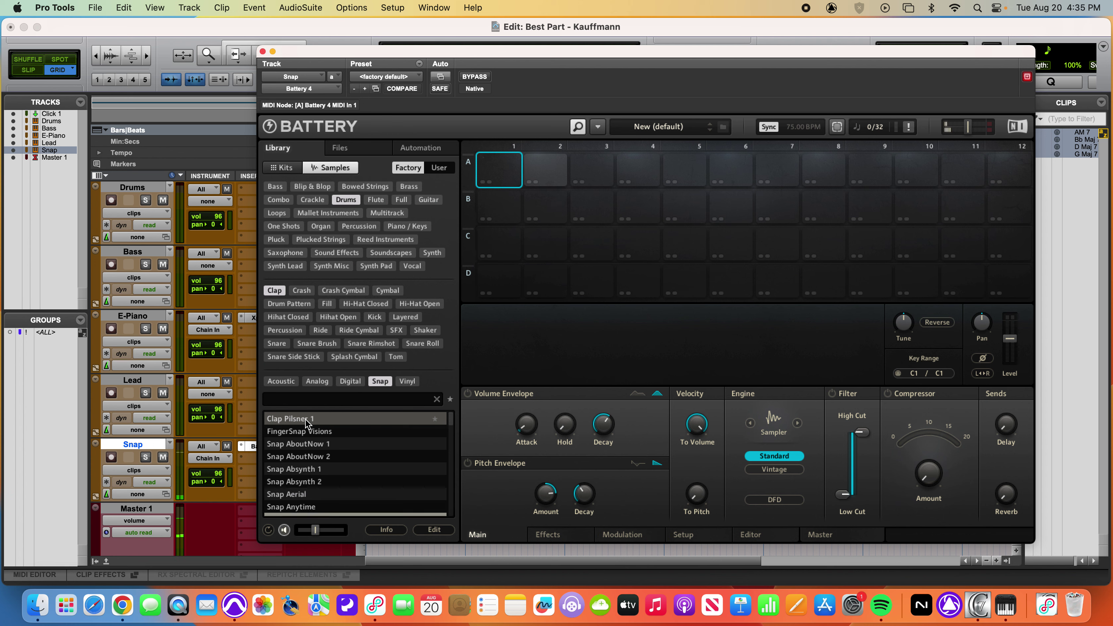
key(Down)
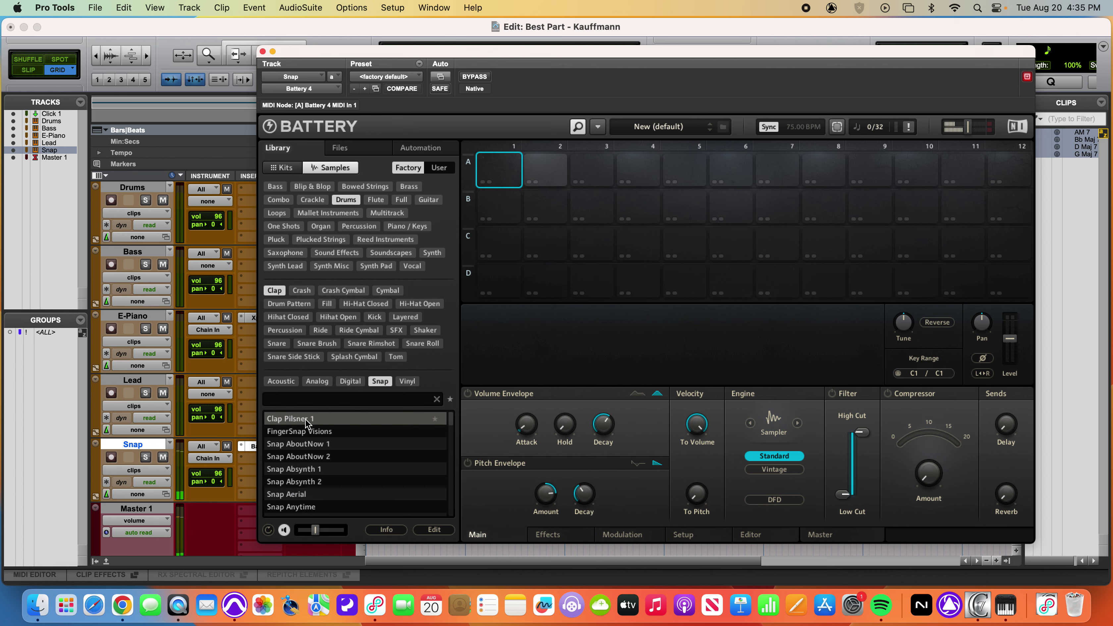
scroll(333, 465, down, 1)
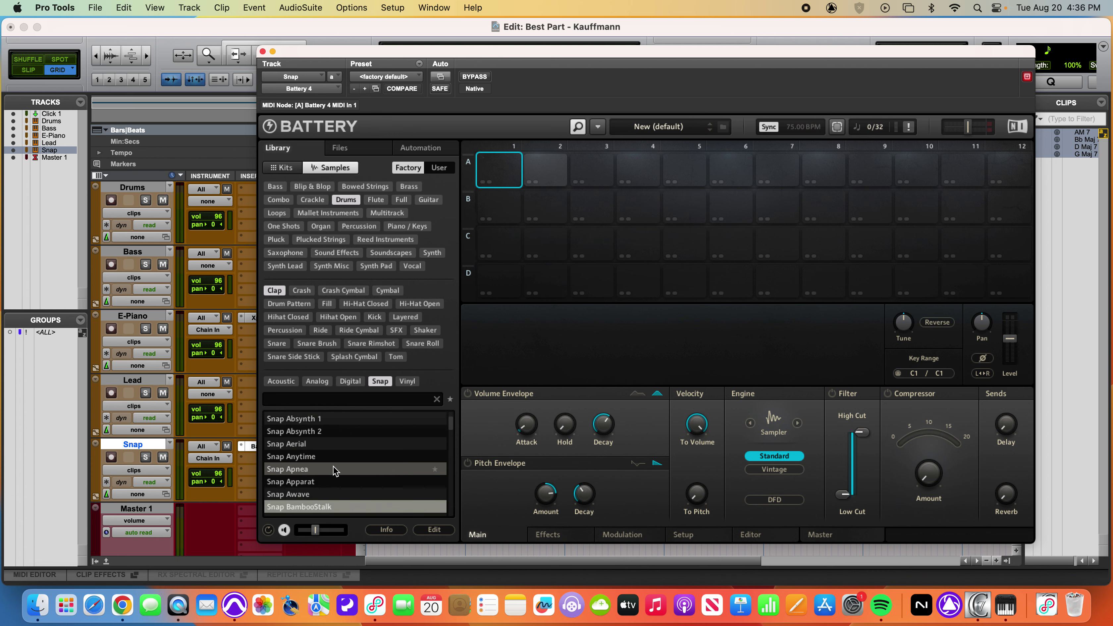
scroll(333, 471, down, 5)
key(Down)
key(Down)
scroll(334, 469, down, 2)
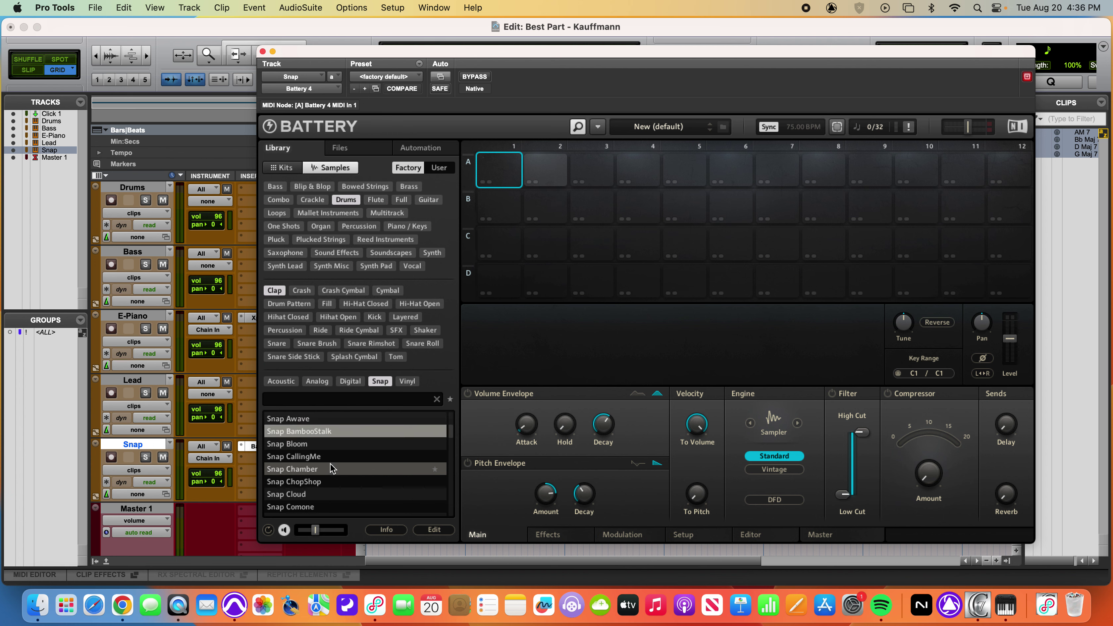
key(Down)
key(Down)
key(Down)
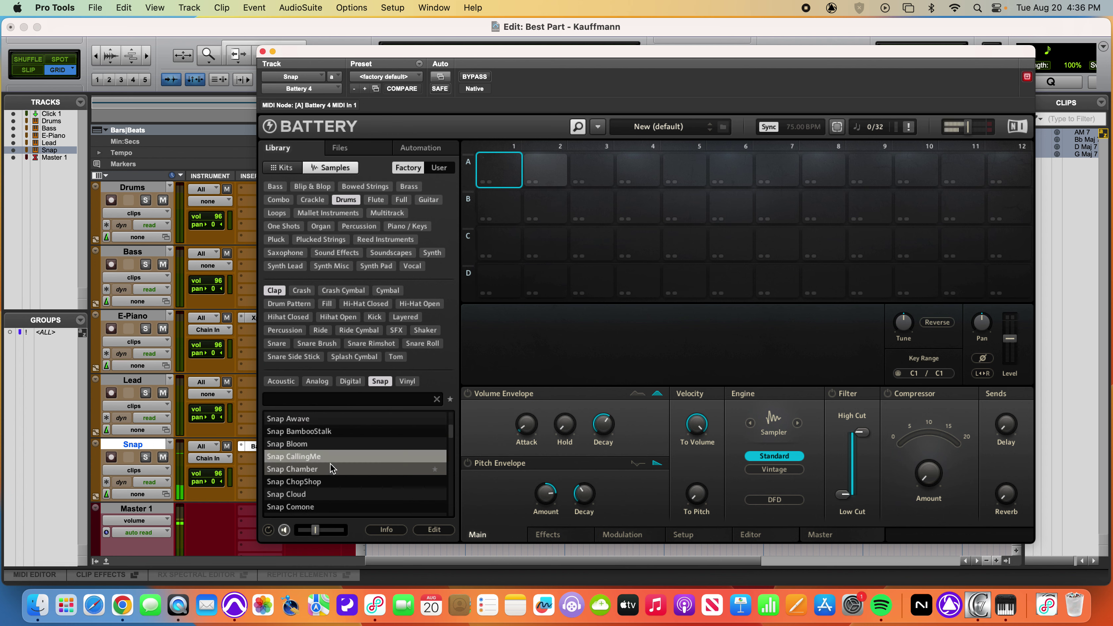
key(Down)
key(Down)
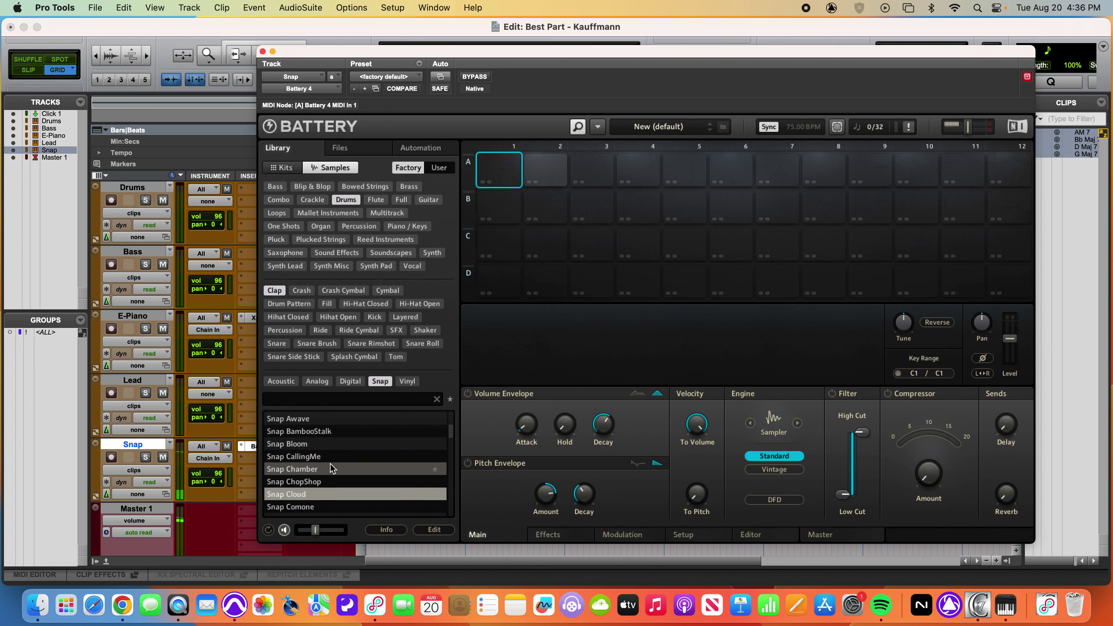
key(Down)
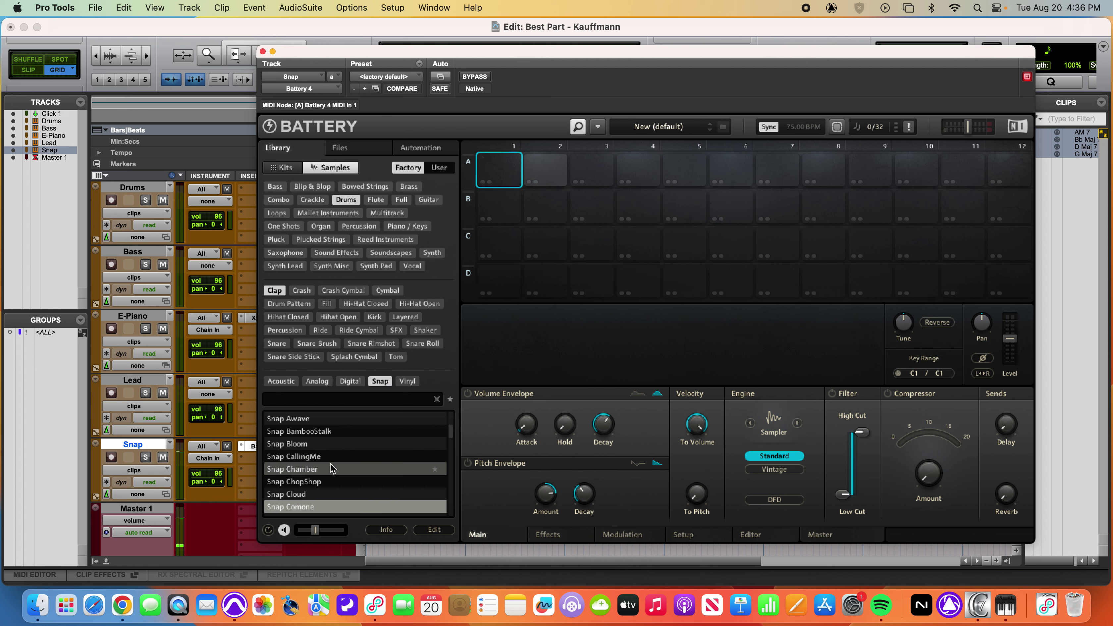
key(Up)
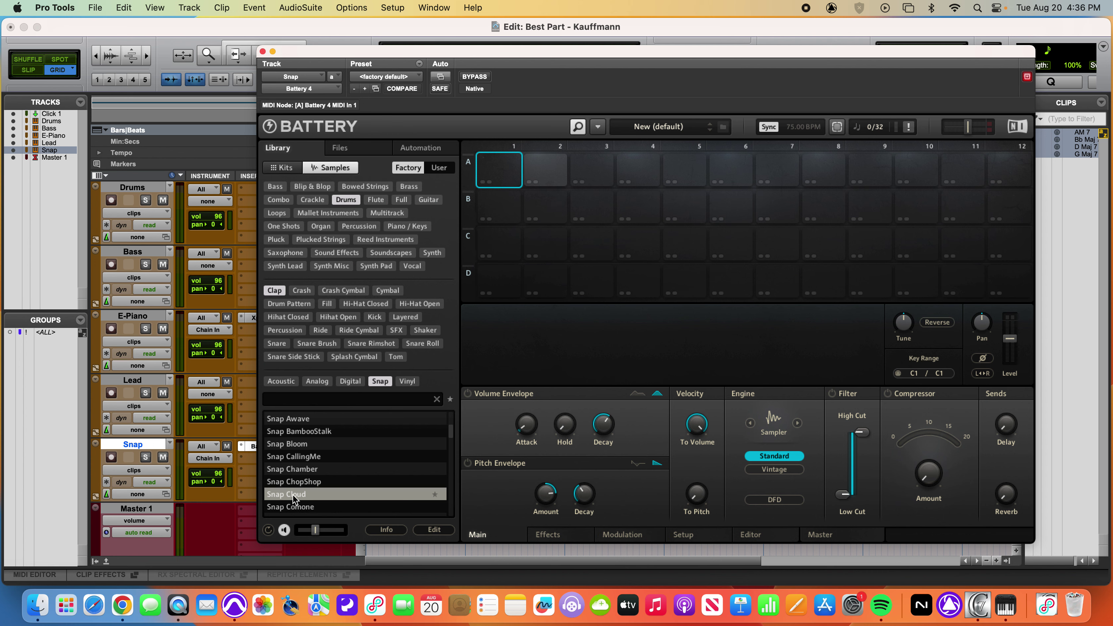
Load the Snap Cloud sample into cell A1, play it once and close the plug-in window.
drag(293, 499, 499, 186)
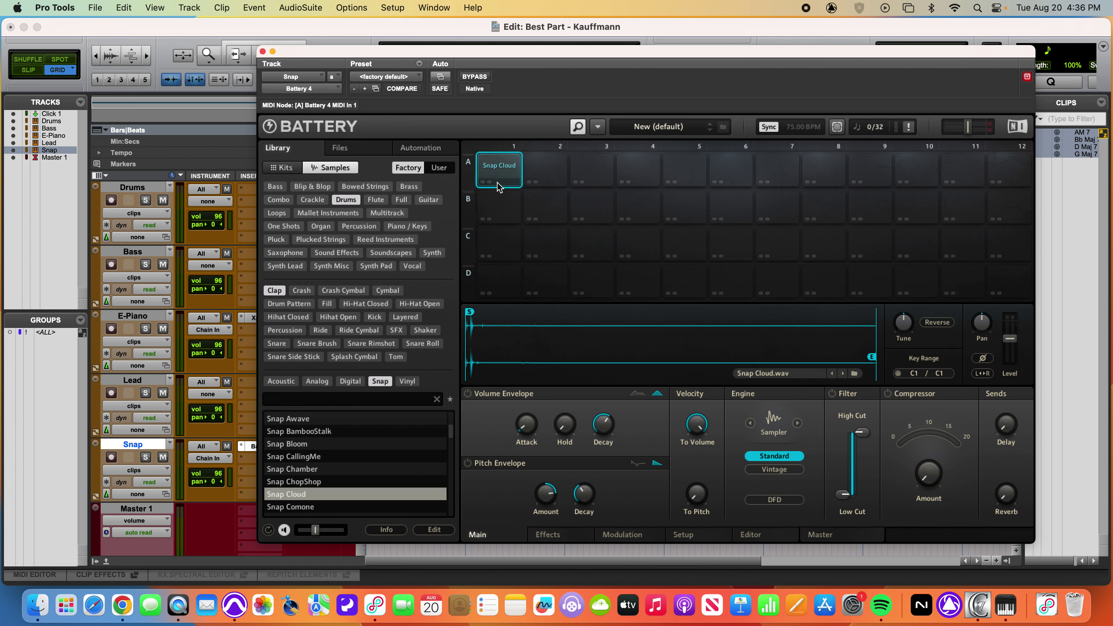
click(499, 170)
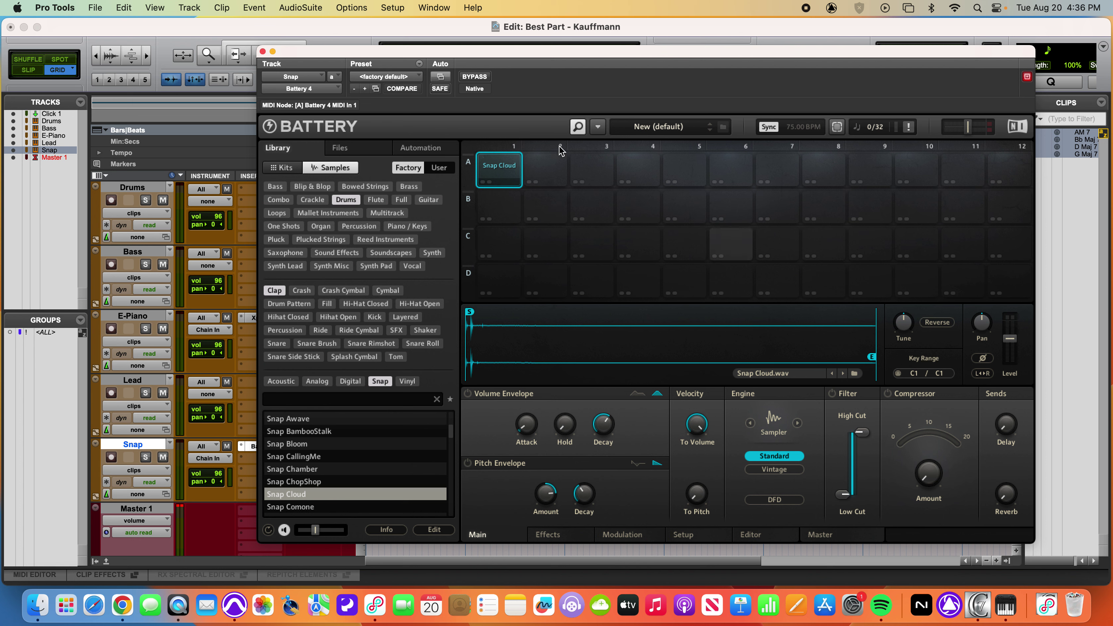
click(262, 52)
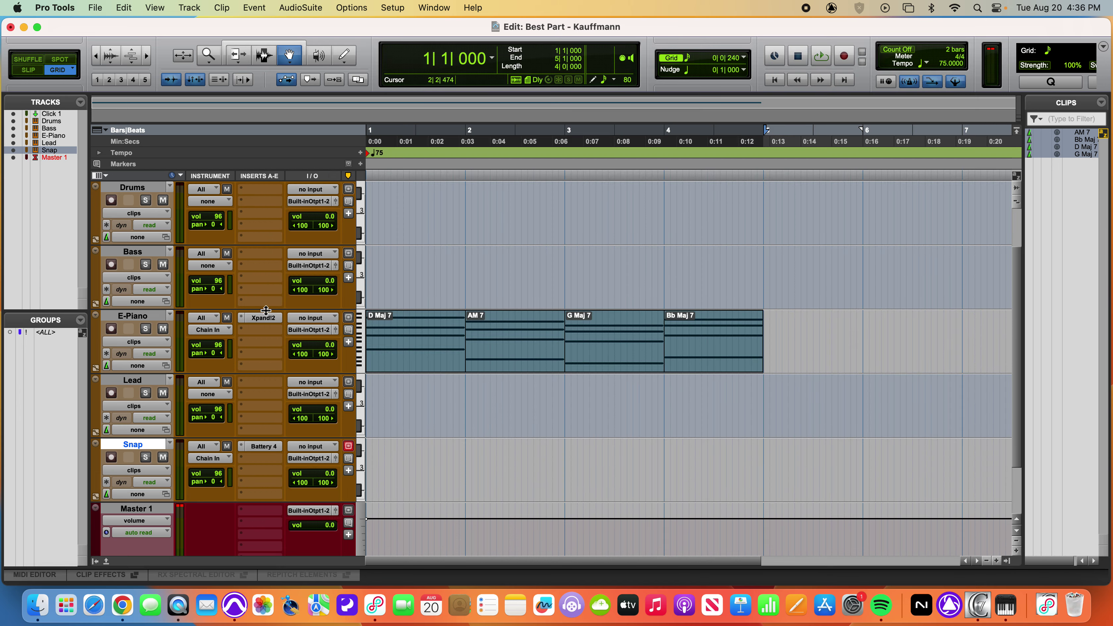
Open the MIDI Editor with Snap as the track enabled for editing, and test its keyboard notes down to C1.
key(ctrl+equal)
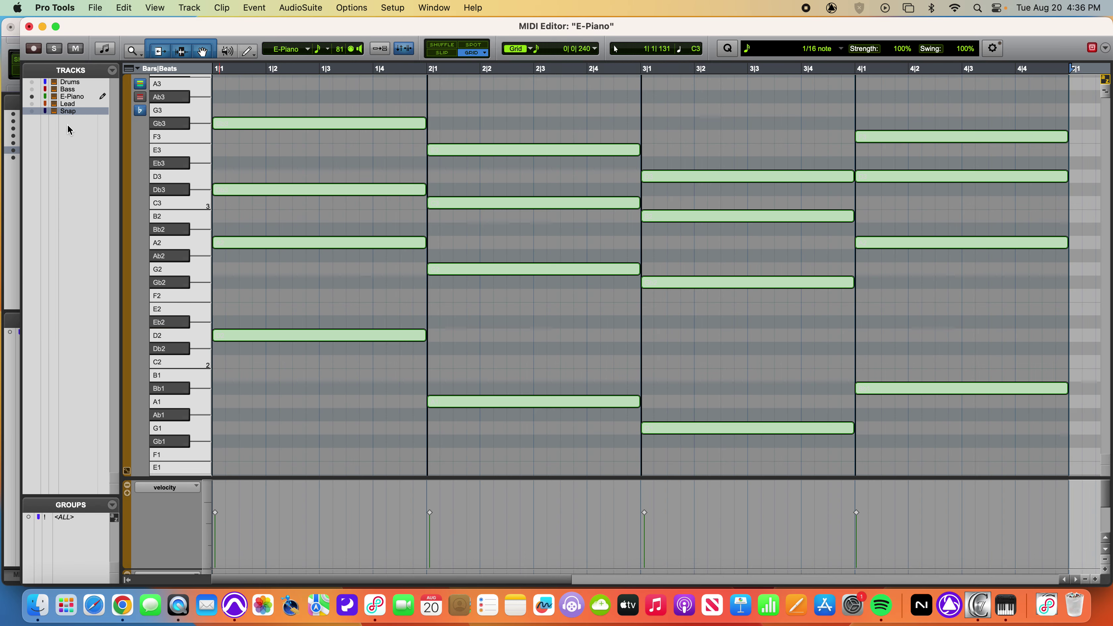
click(103, 112)
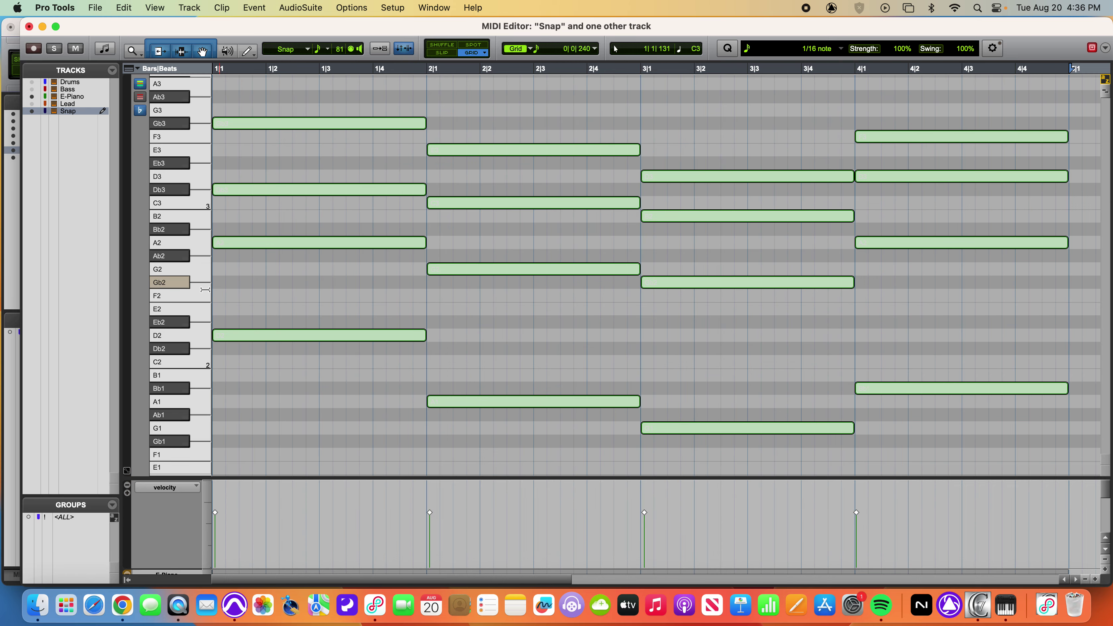
drag(167, 243, 166, 271)
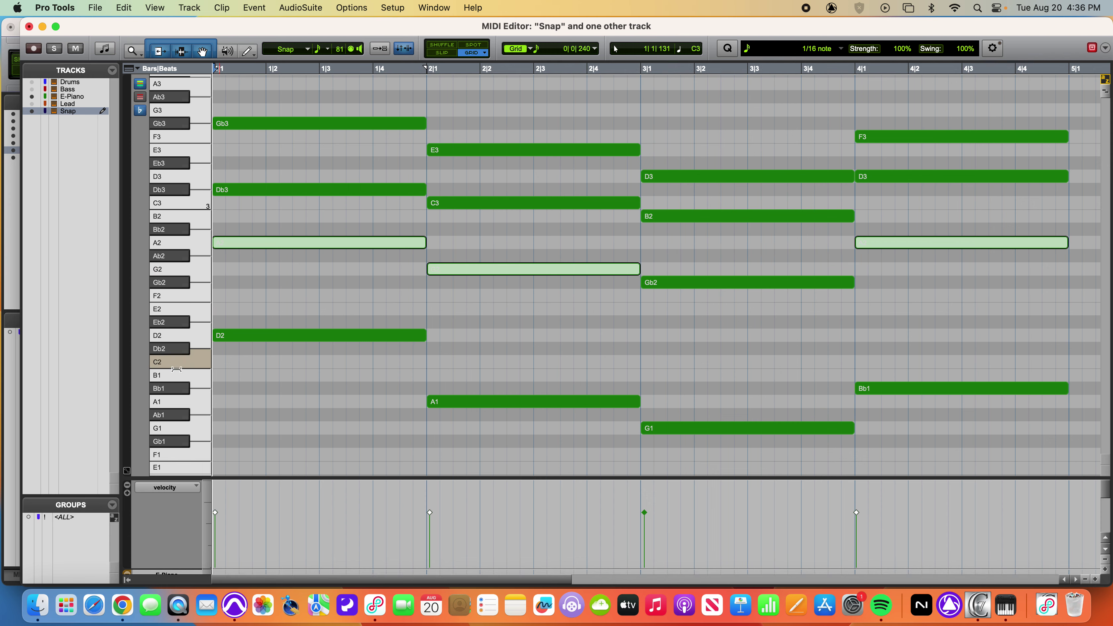
scroll(175, 370, down, 4)
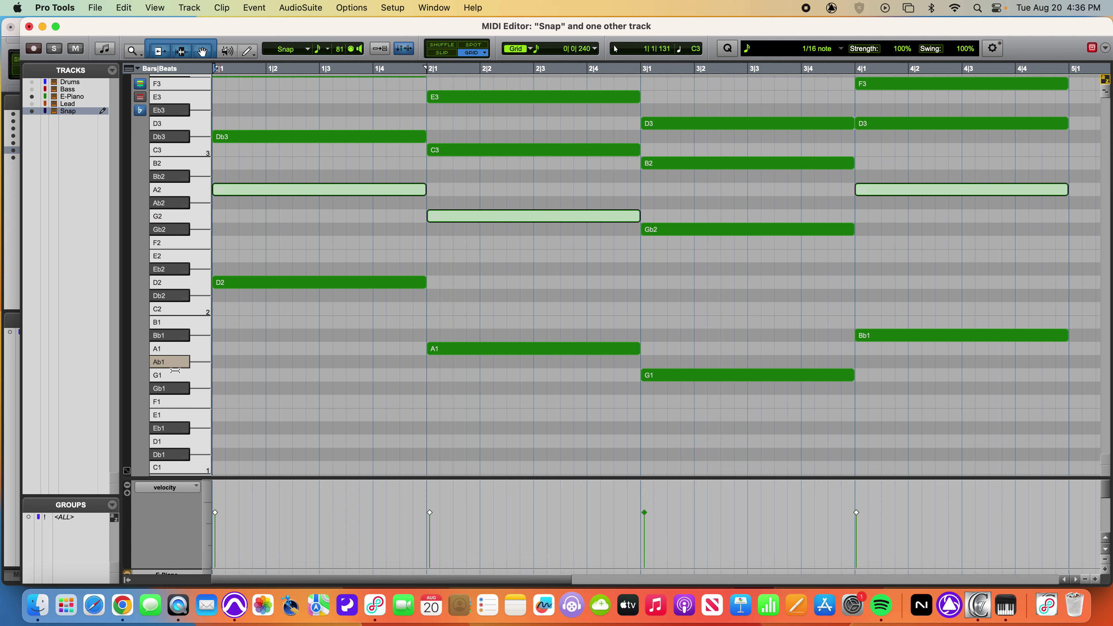
scroll(175, 370, down, 2)
click(188, 441)
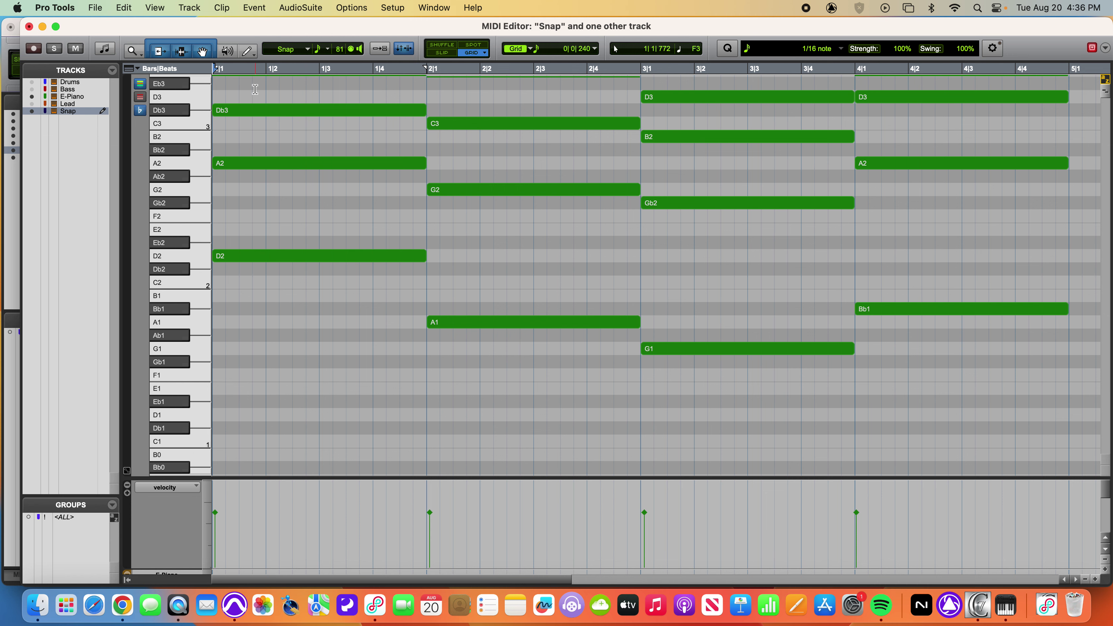
Add 1/16-length C1 notes on beats 2 and 4 of bars 1 through 4 on the Snap track.
click(271, 444)
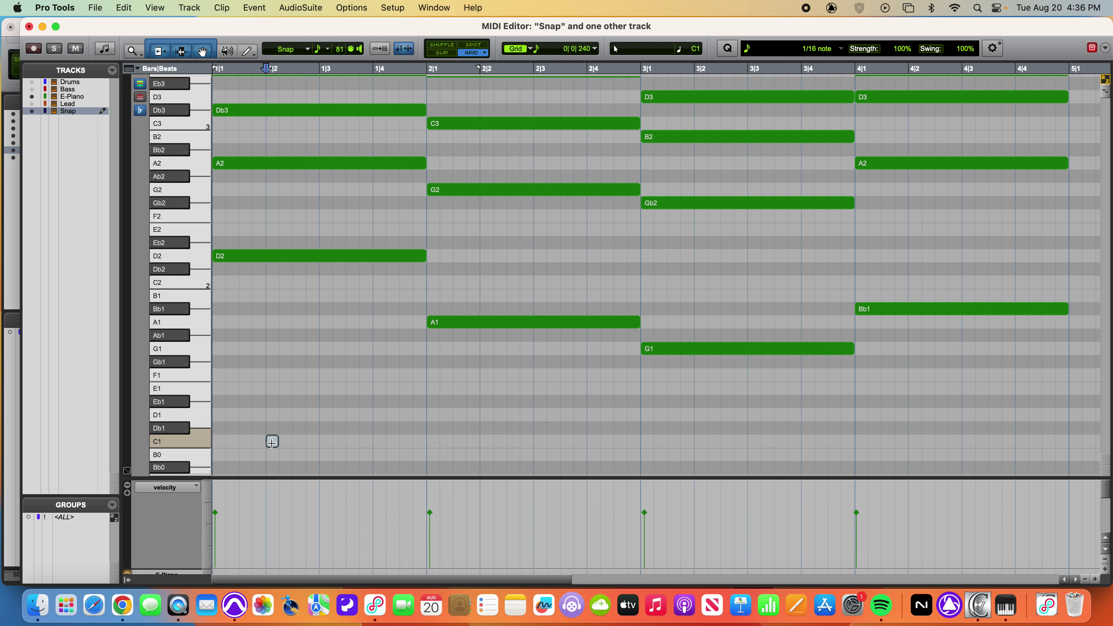
click(377, 443)
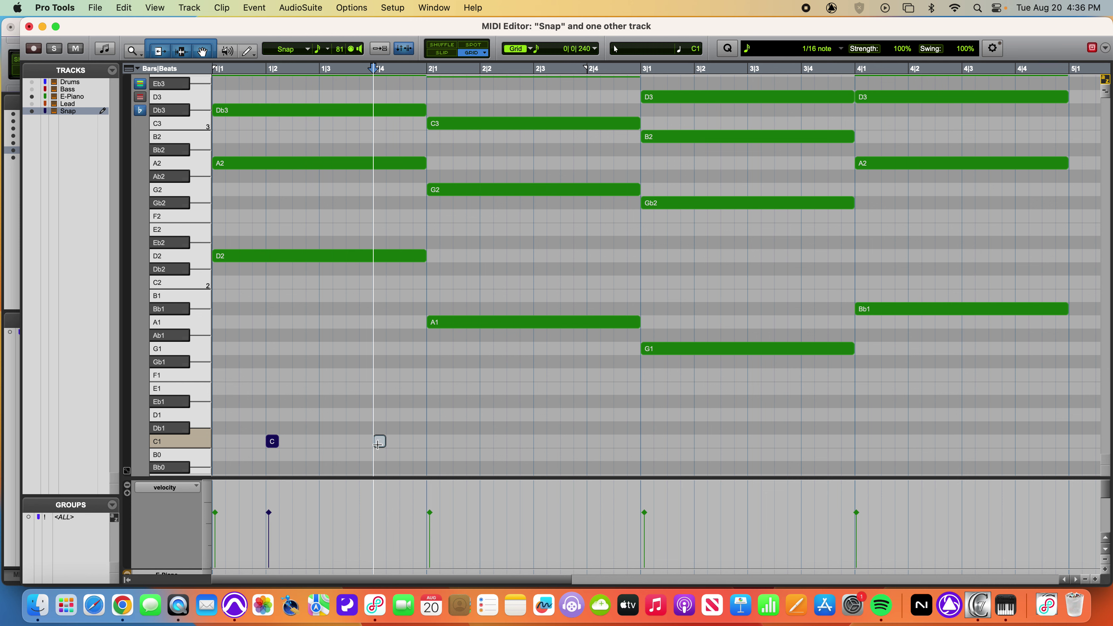
click(490, 443)
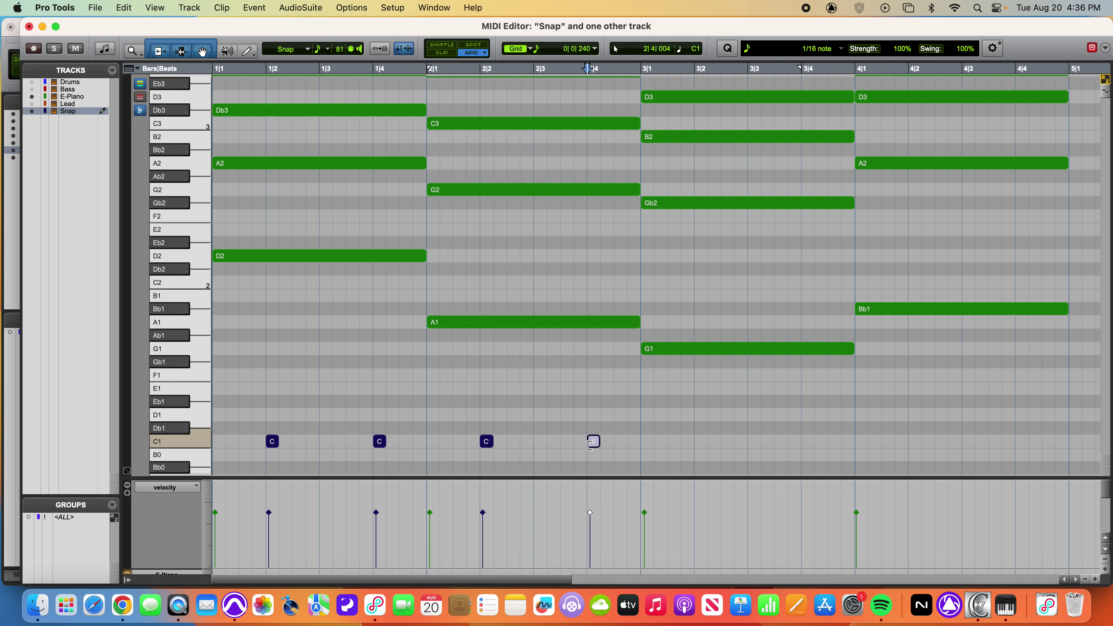
click(593, 442)
click(703, 442)
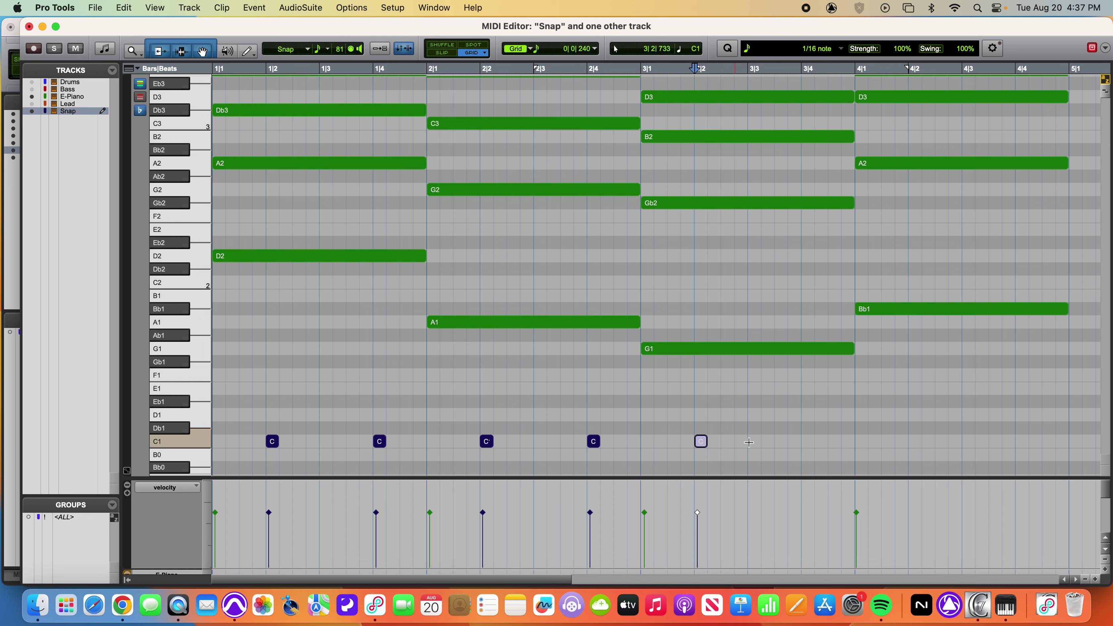
click(803, 442)
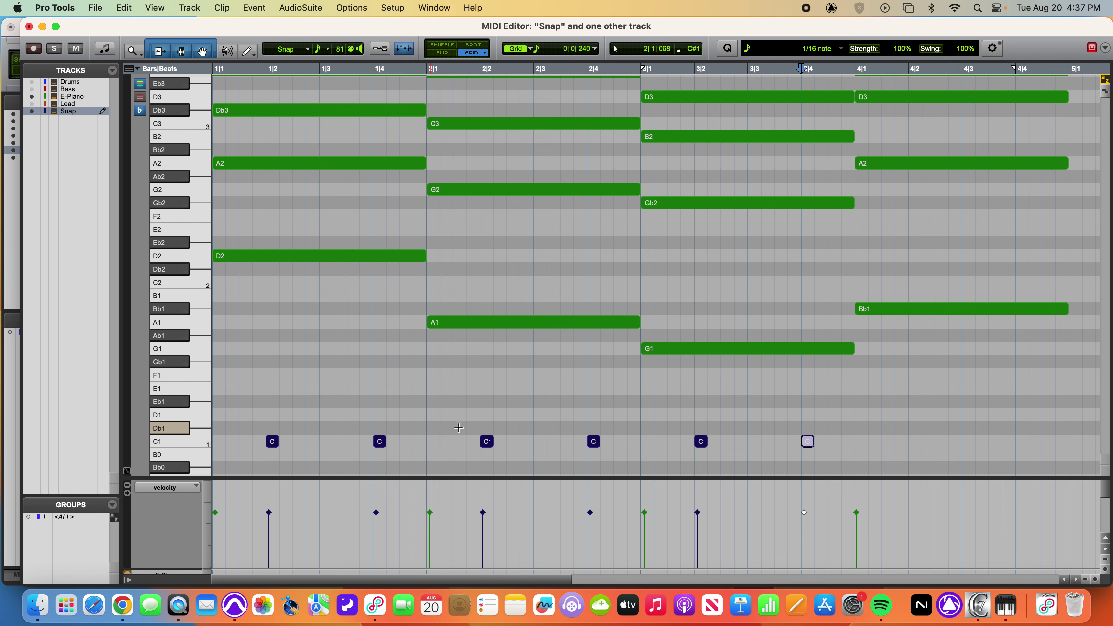
click(913, 441)
click(1021, 444)
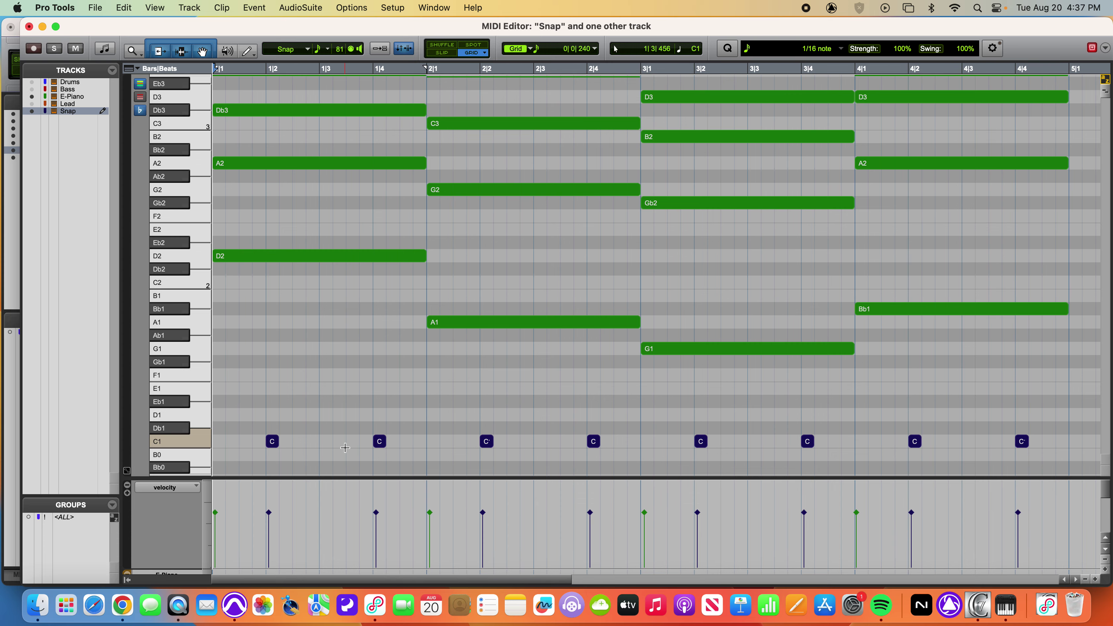
Close the MIDI Editor, play the session with the Snap clips from the beginning, and return to the start.
key(super+w)
scroll(141, 299, up, 2)
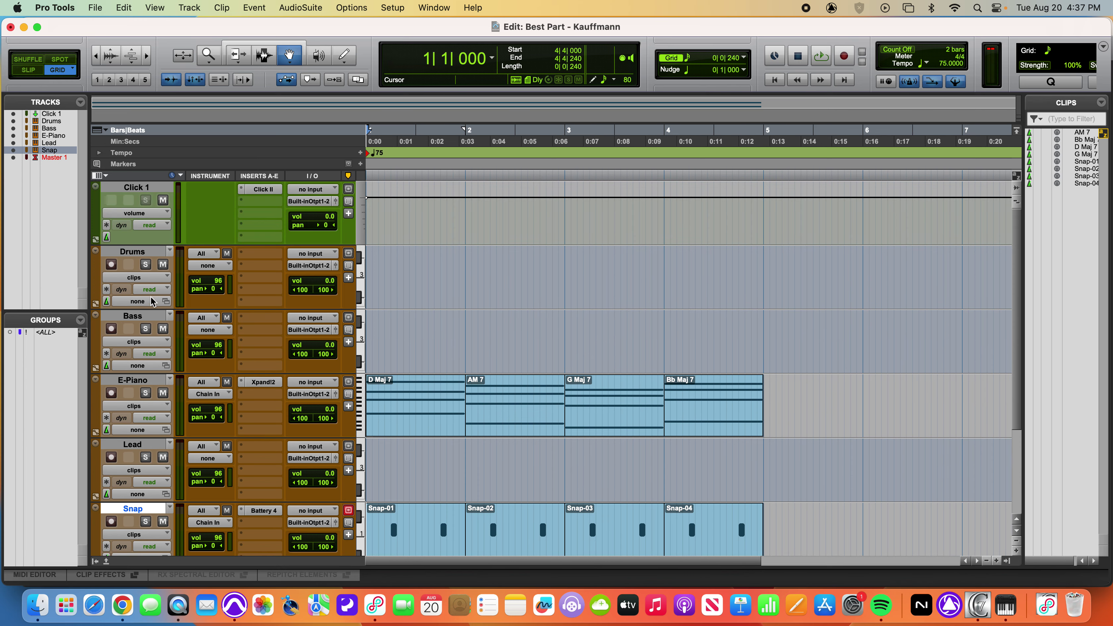
scroll(464, 391, down, 4)
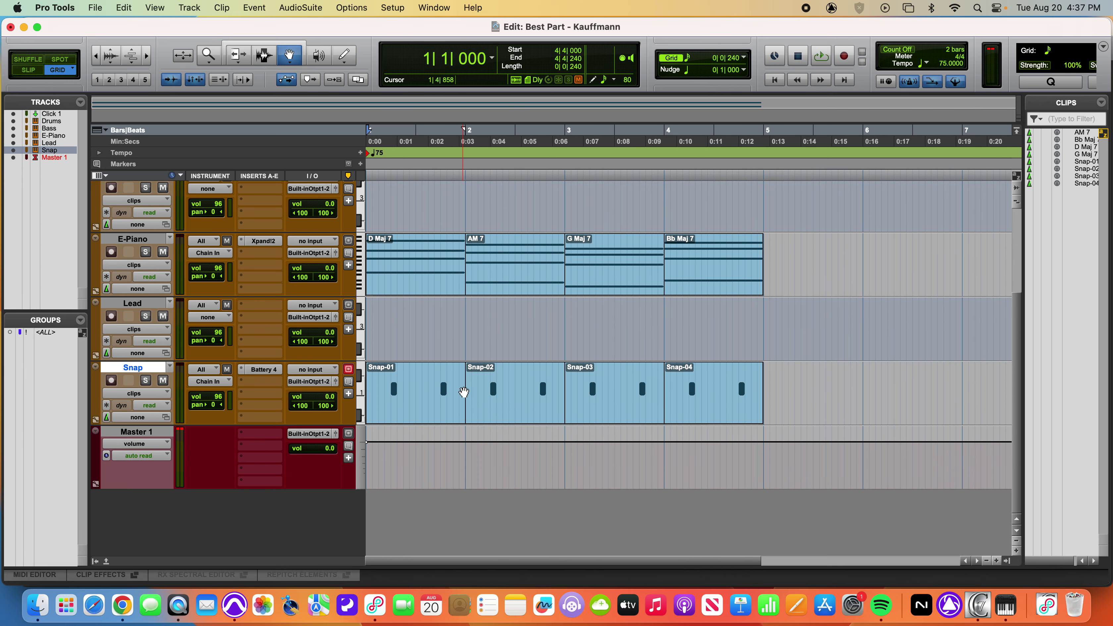
key(space)
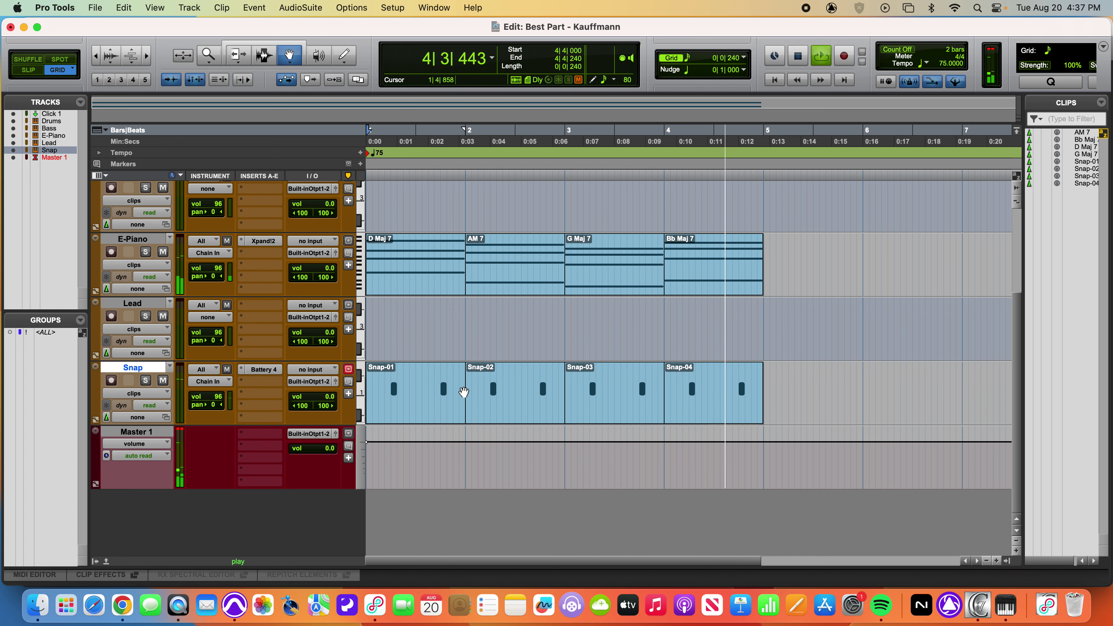
key(Return)
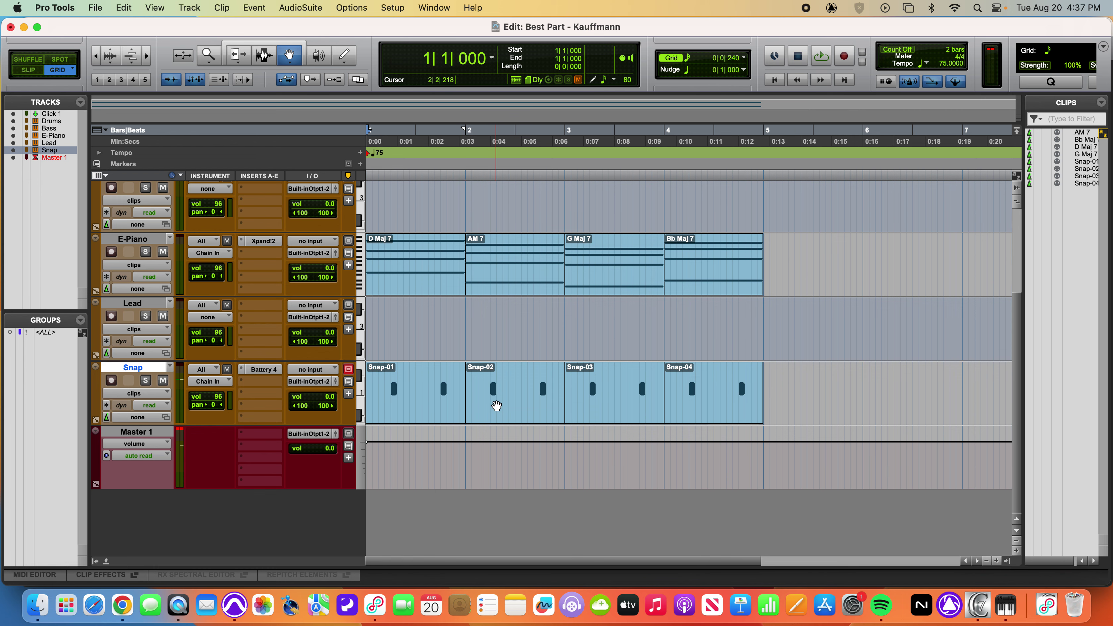
click(431, 292)
shift+click(695, 411)
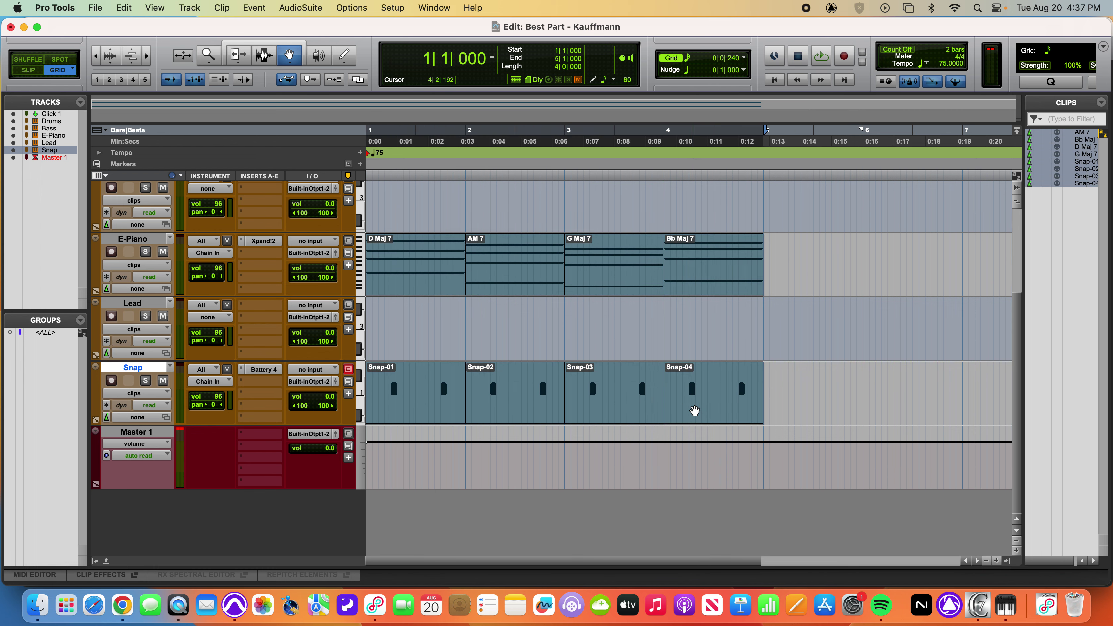
click(469, 346)
Select the four E-Piano clips across bars 1 to 4 and bounce the mix offline as a 48 kHz MP3 with a file name ending in "Snap".
click(431, 293)
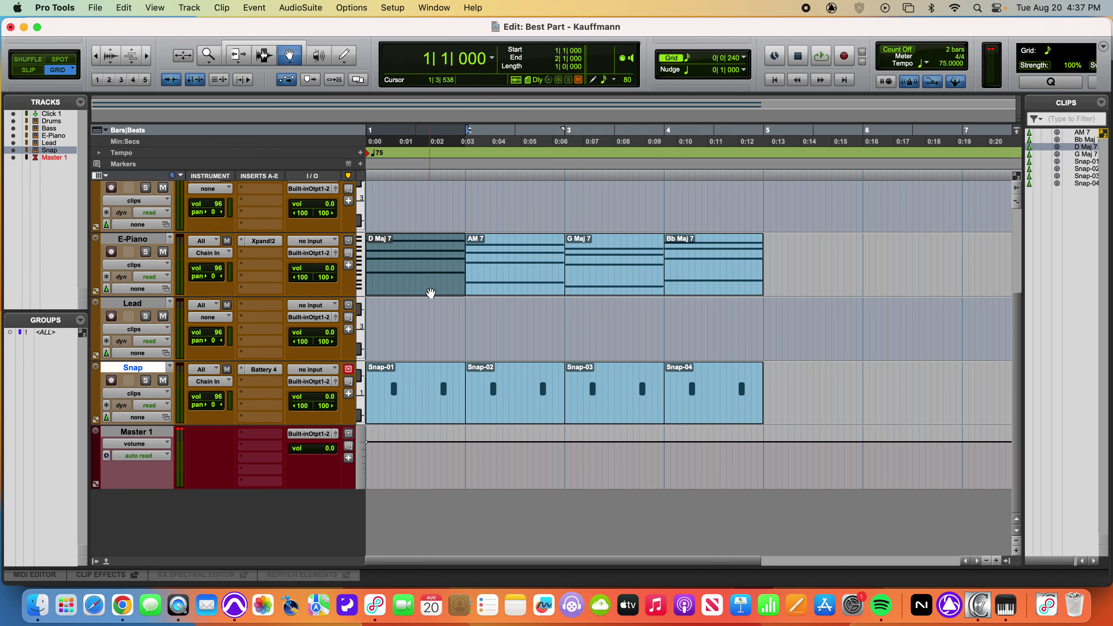
shift+click(674, 294)
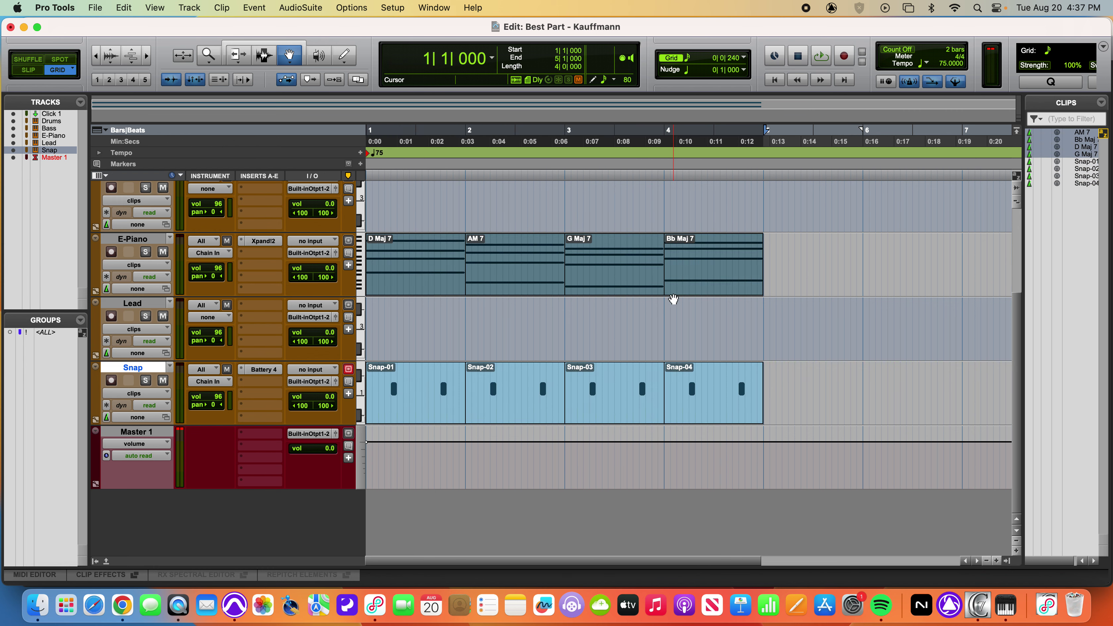
click(103, 9)
click(125, 224)
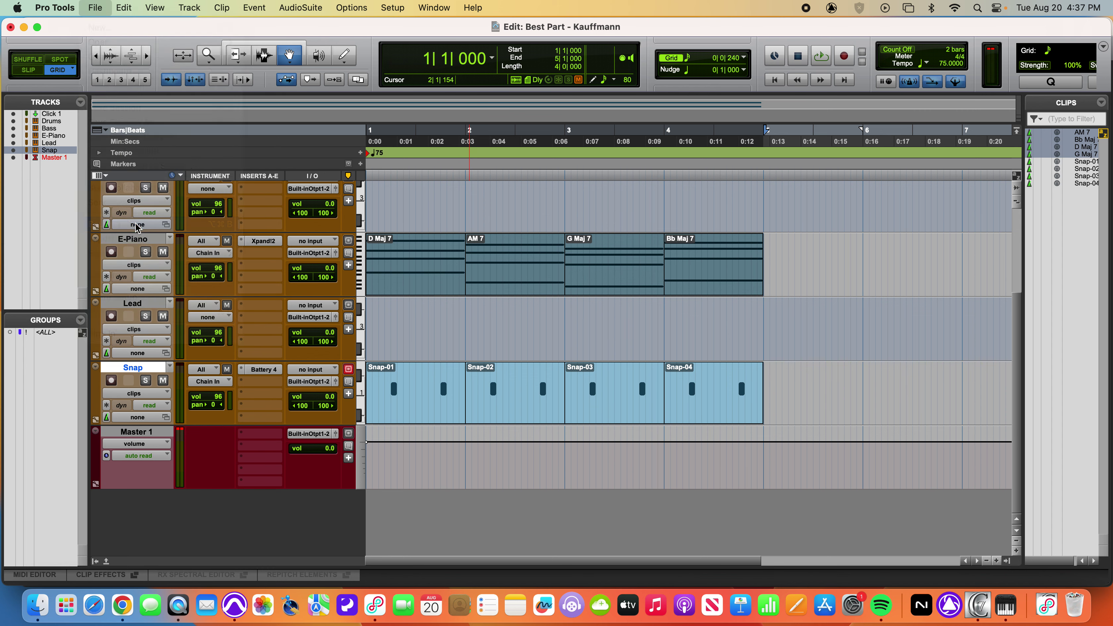
click(587, 152)
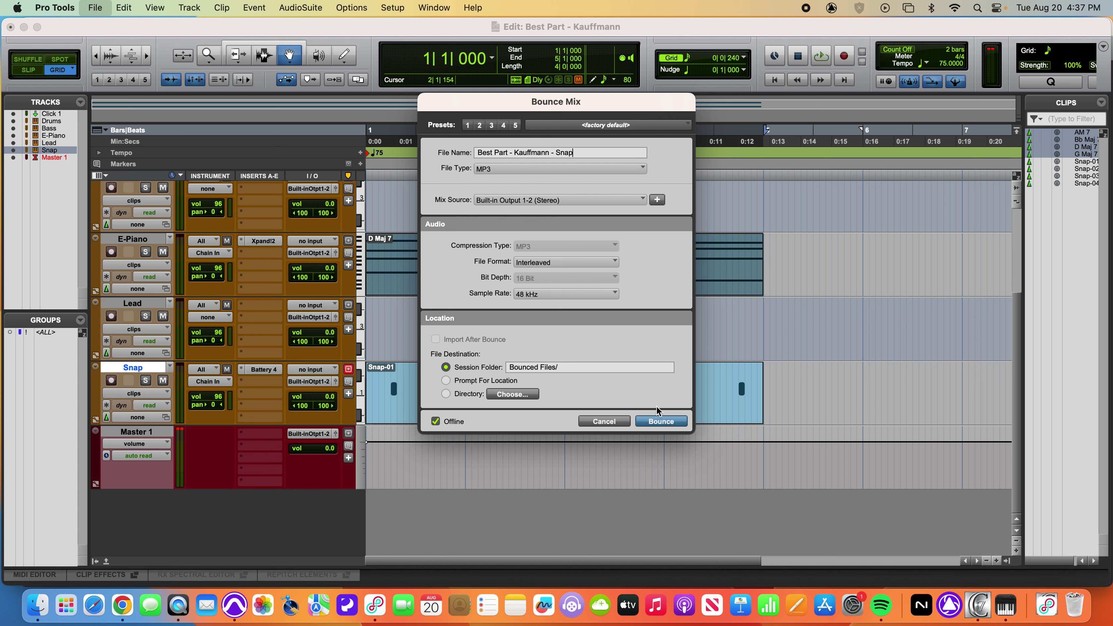
click(673, 421)
click(696, 354)
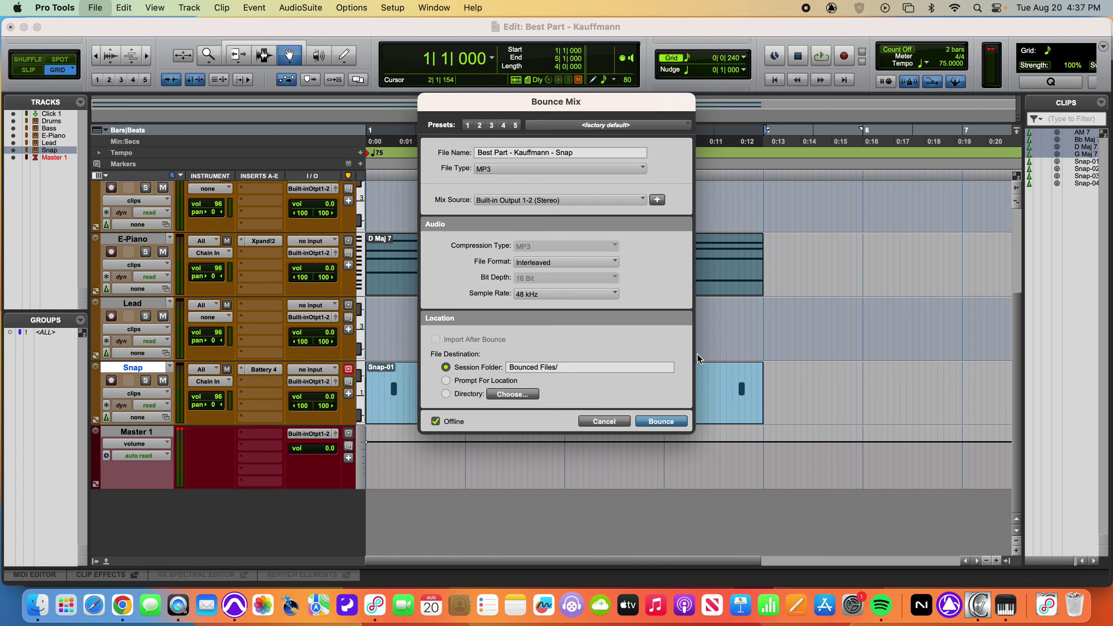